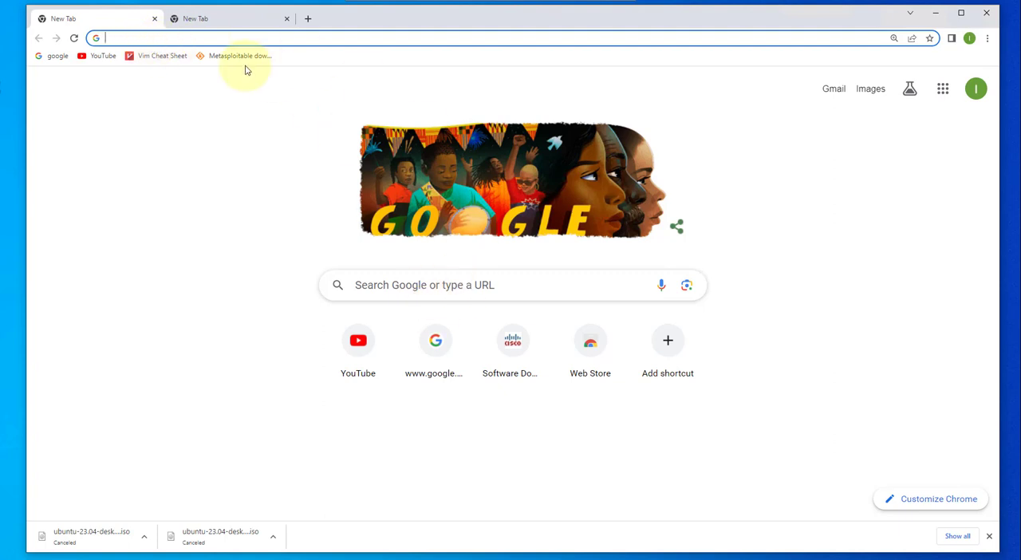
Step: Search Google for "virtualbox download" and open the Downloads page on virtualbox.org
{"action": "left_click", "coordinate": [364, 283]}
{"action": "type", "text": "v"}
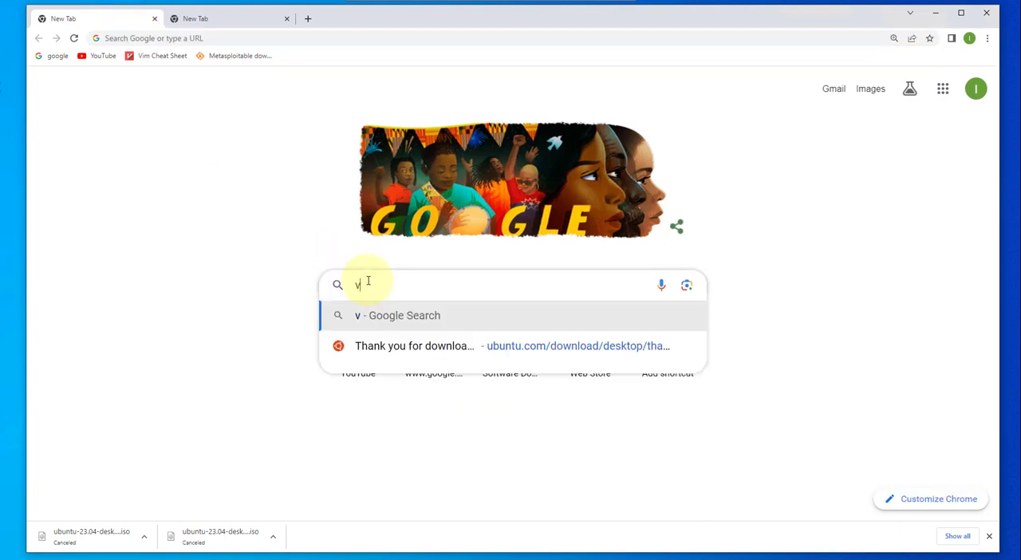
{"action": "type", "text": "irtual"}
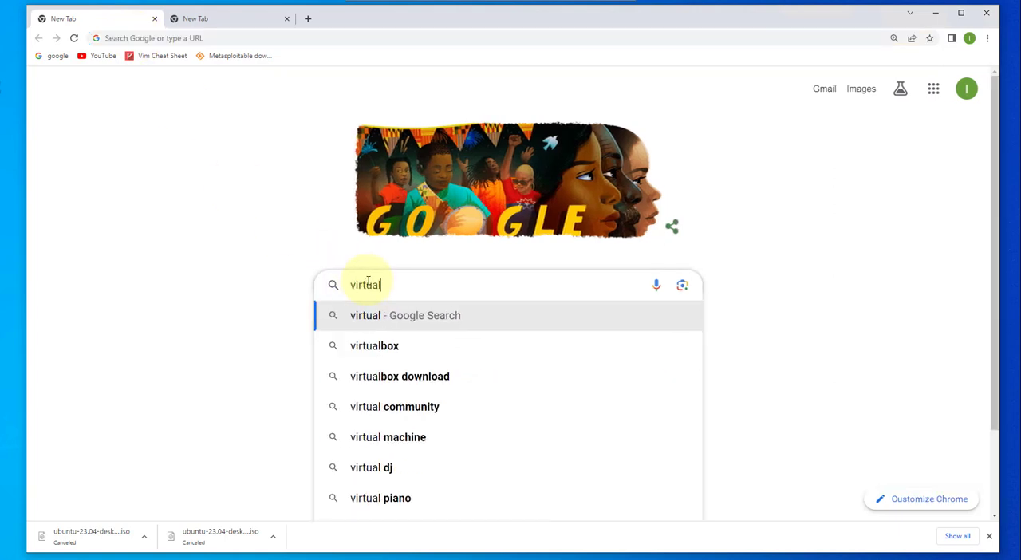
{"action": "type", "text": "box download"}
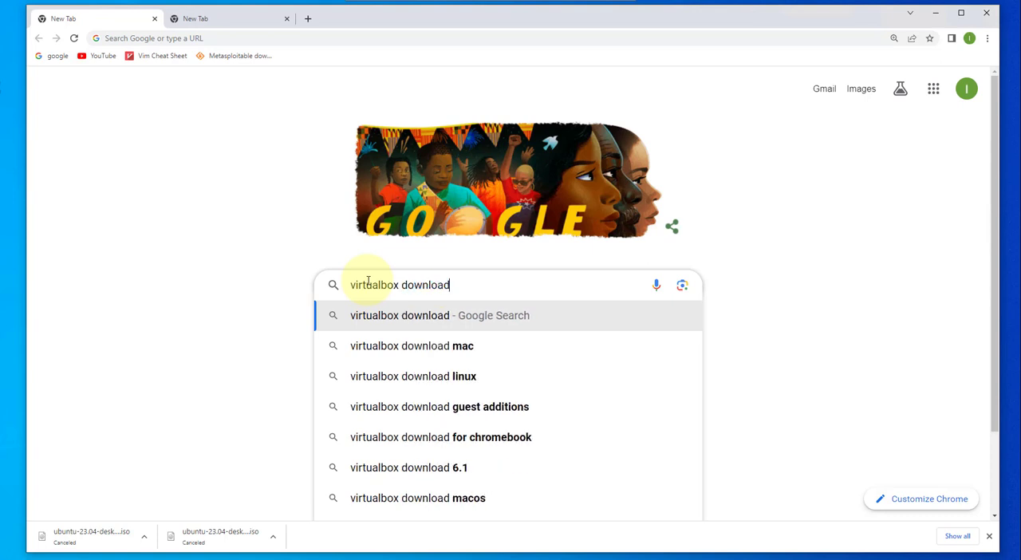
{"action": "key", "text": "Return"}
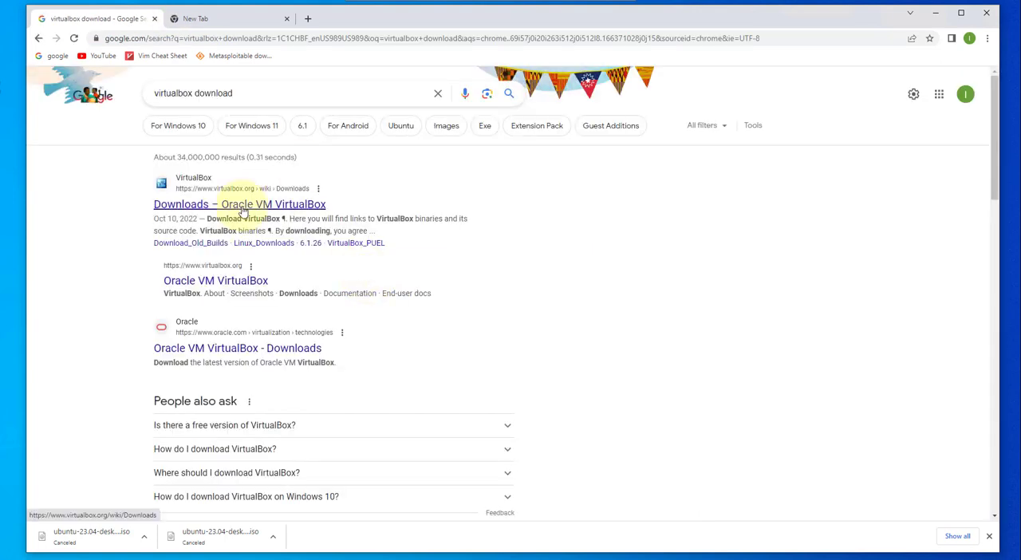
{"action": "left_click", "coordinate": [243, 205]}
Step: Download the VirtualBox 7.0.8 platform package for Windows hosts and launch the downloaded installer
{"action": "triple_click", "coordinate": [387, 297]}
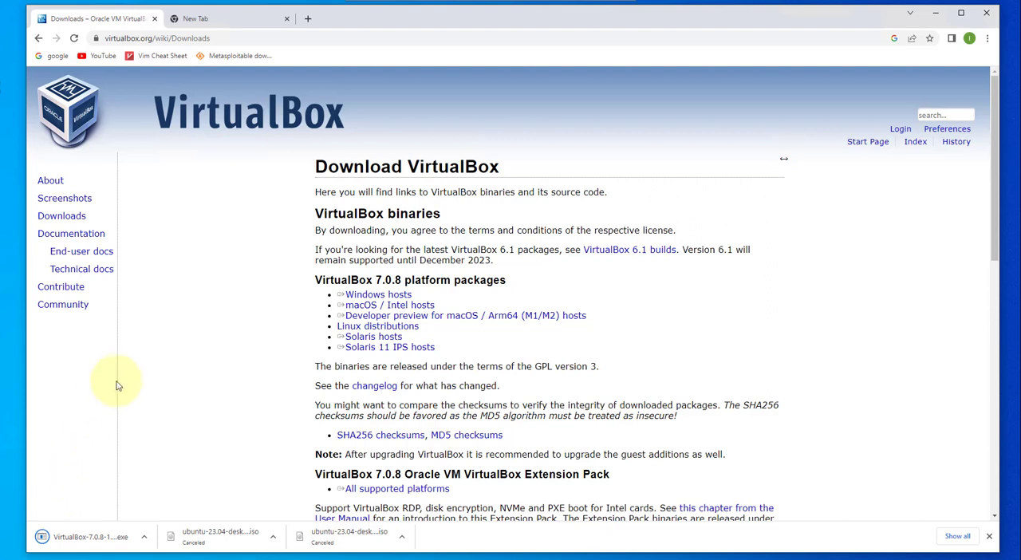
{"action": "left_click", "coordinate": [61, 537]}
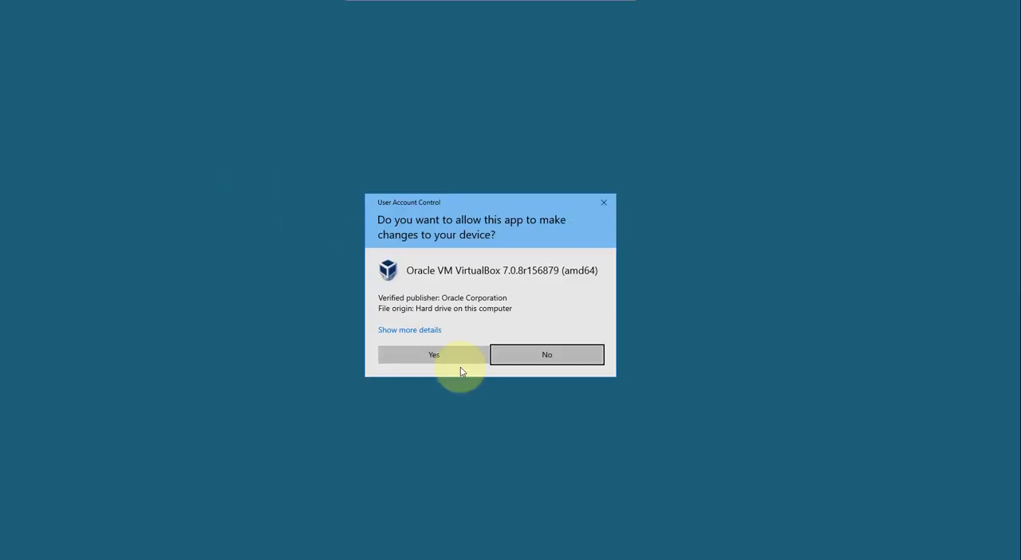
{"action": "left_click", "coordinate": [421, 354]}
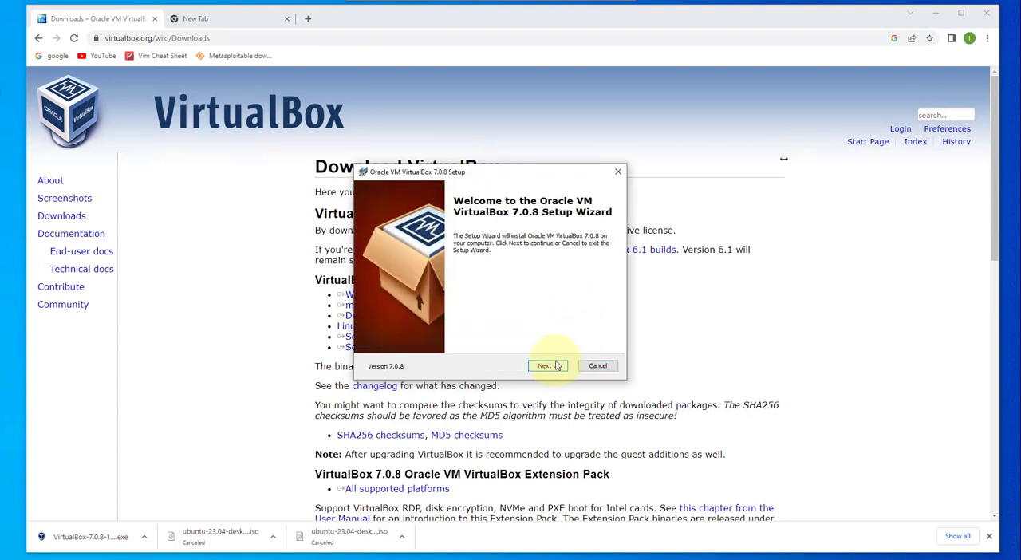
Step: Install VirtualBox 7.0.8 with the default features and location, accept the network interruption, and finish with VirtualBox set to start after installation
{"action": "left_click", "coordinate": [549, 370]}
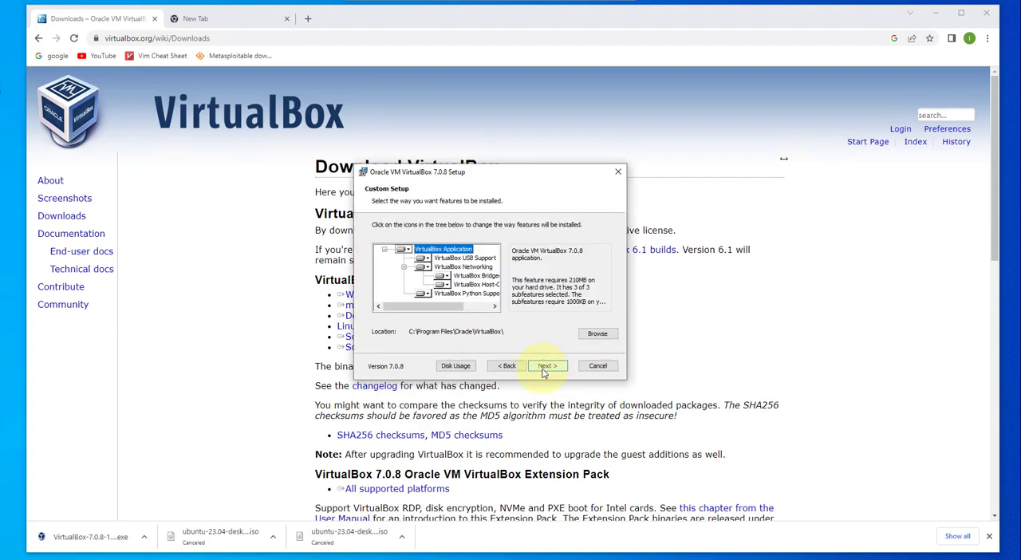
{"action": "left_click", "coordinate": [546, 370]}
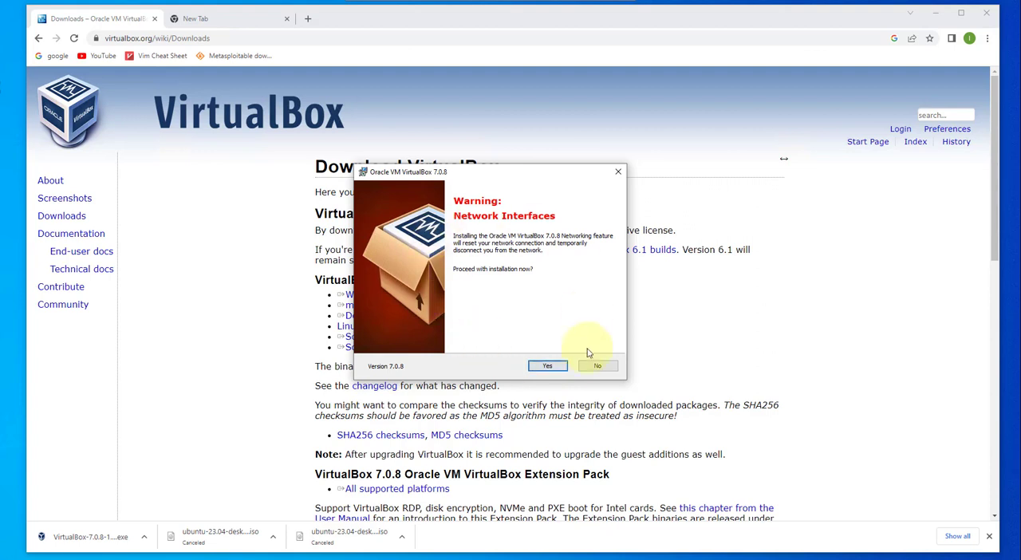
{"action": "left_click", "coordinate": [544, 366]}
{"action": "left_click", "coordinate": [547, 368]}
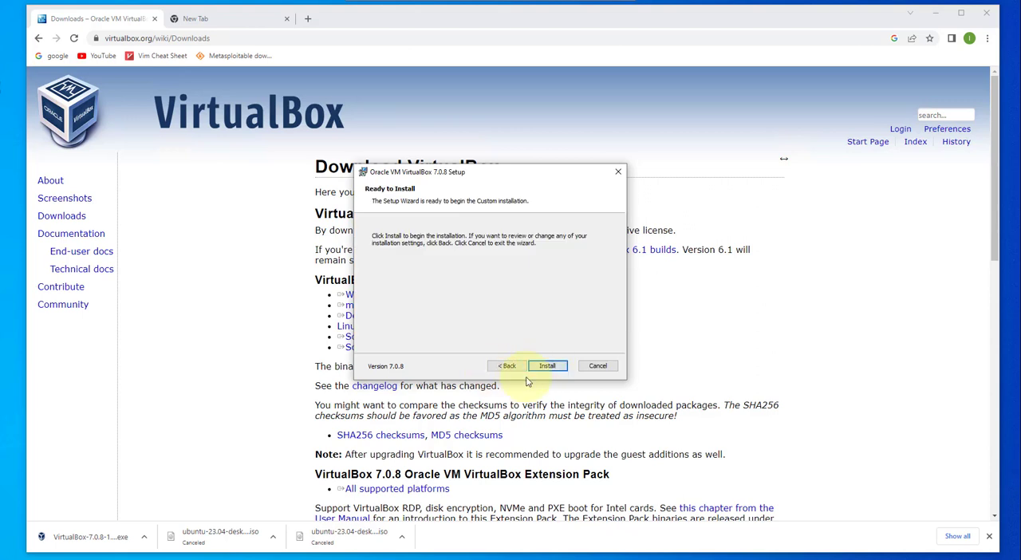
{"action": "left_click", "coordinate": [555, 370]}
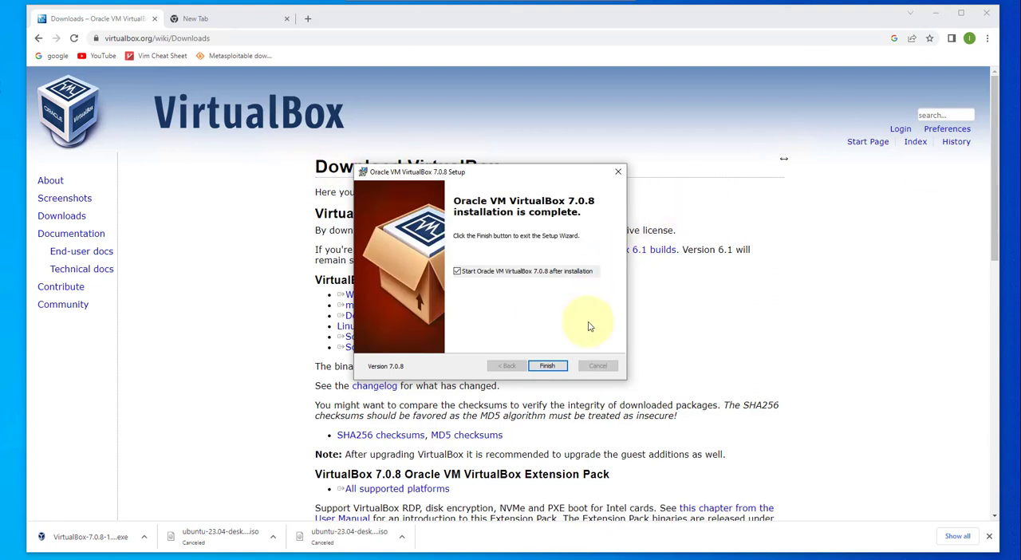
{"action": "left_click", "coordinate": [546, 367]}
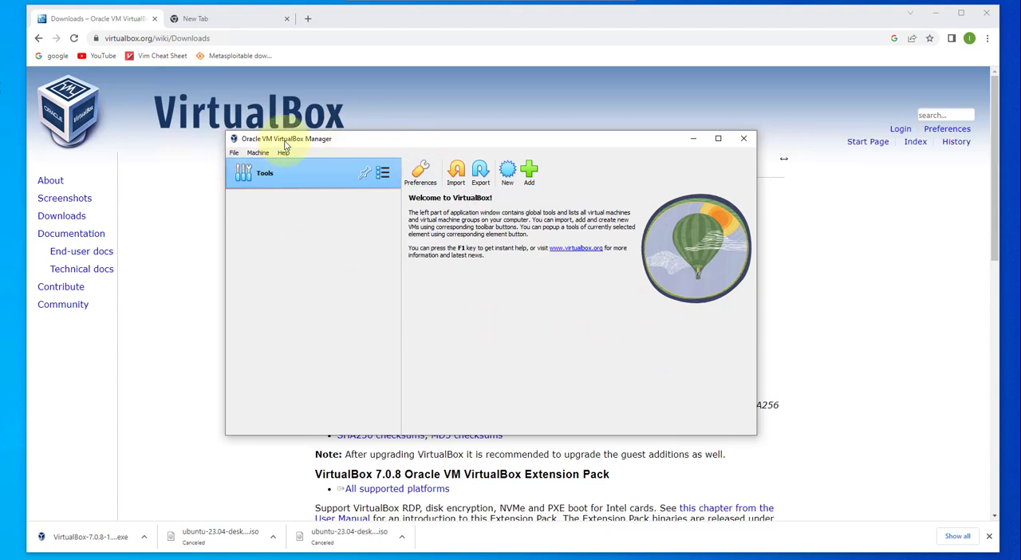
Step: Minimize VirtualBox Manager, search Google for "ubuntu download" in the other browser tab, and open the Download Ubuntu Desktop page
{"action": "left_click", "coordinate": [693, 140]}
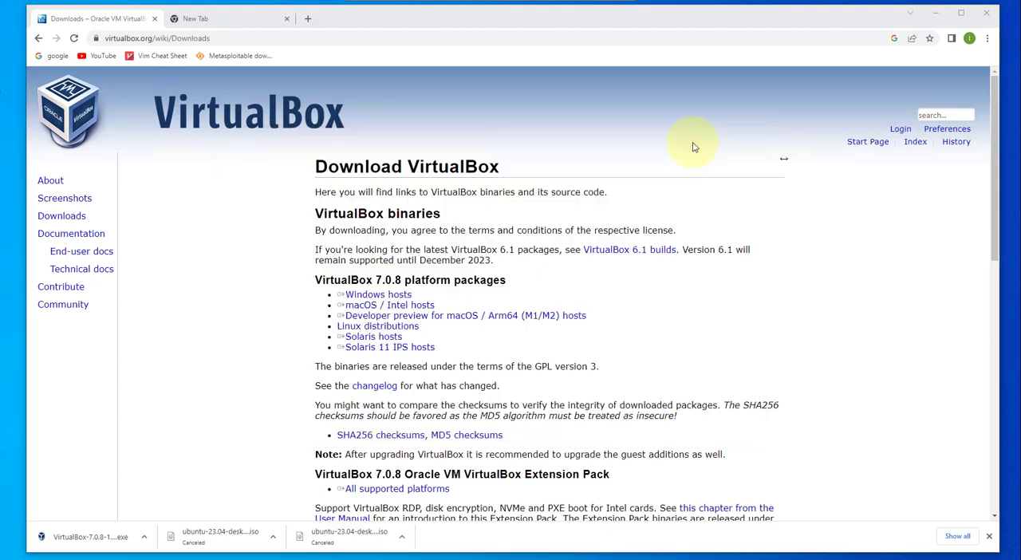
{"action": "left_click", "coordinate": [195, 18]}
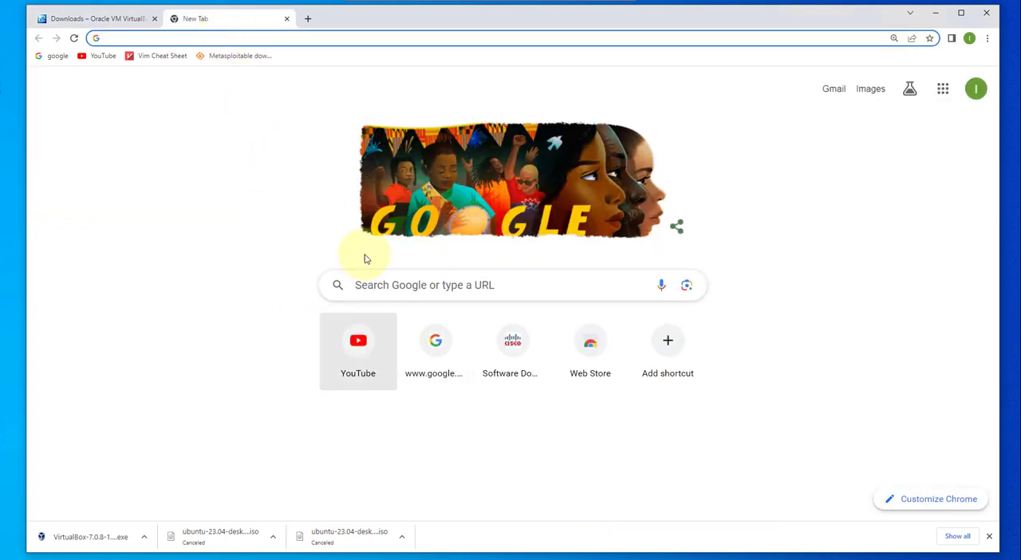
{"action": "left_click", "coordinate": [406, 292]}
{"action": "type", "text": "ubun"}
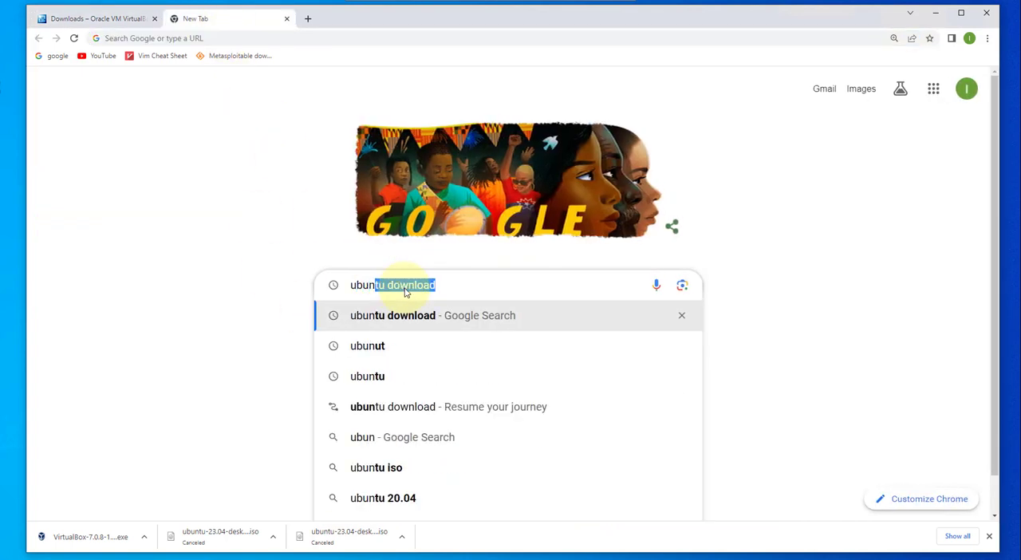
{"action": "type", "text": "tu downlao"}
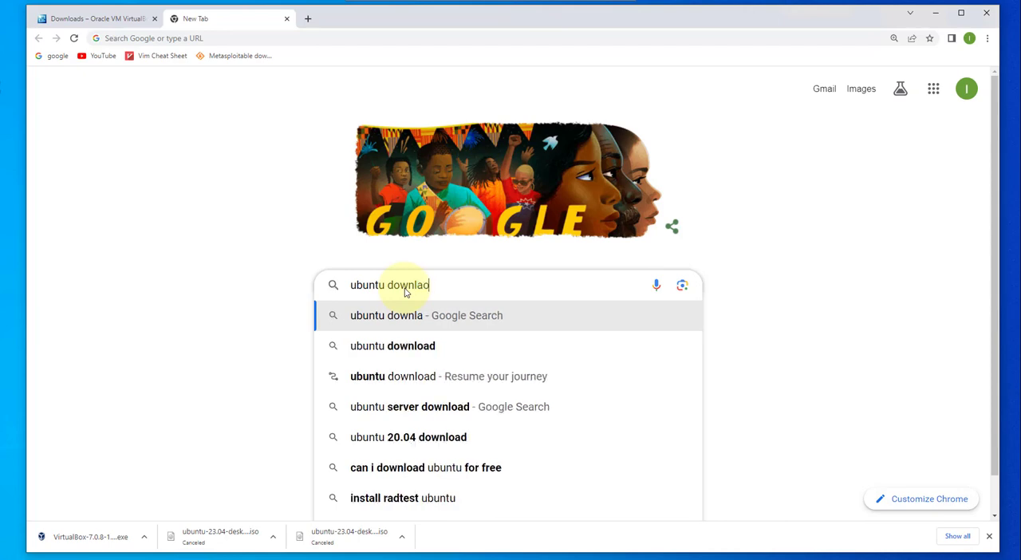
{"action": "key", "text": "BackSpace"}
{"action": "key", "text": "BackSpace"}
{"action": "type", "text": "oad"}
{"action": "key", "text": "Return"}
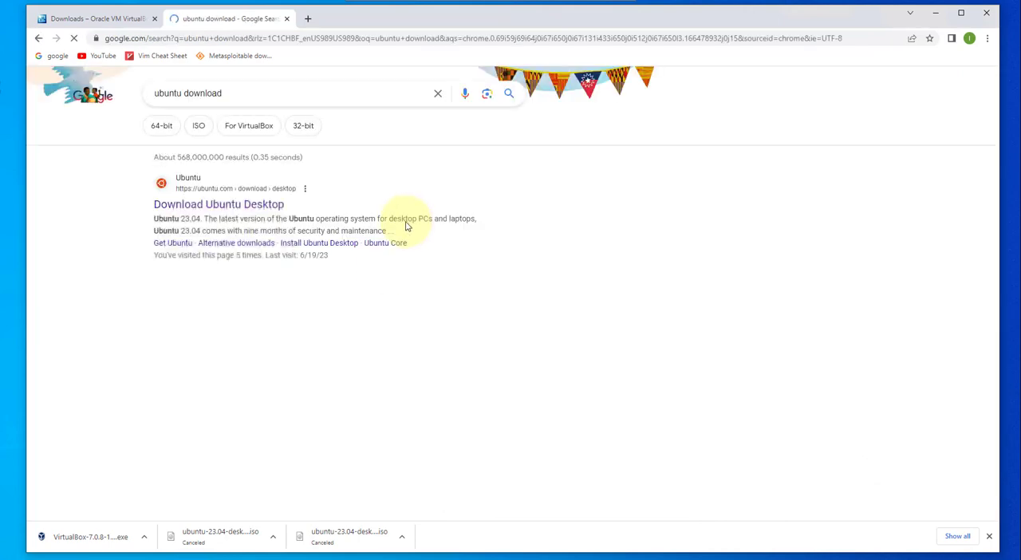
{"action": "left_click", "coordinate": [185, 205]}
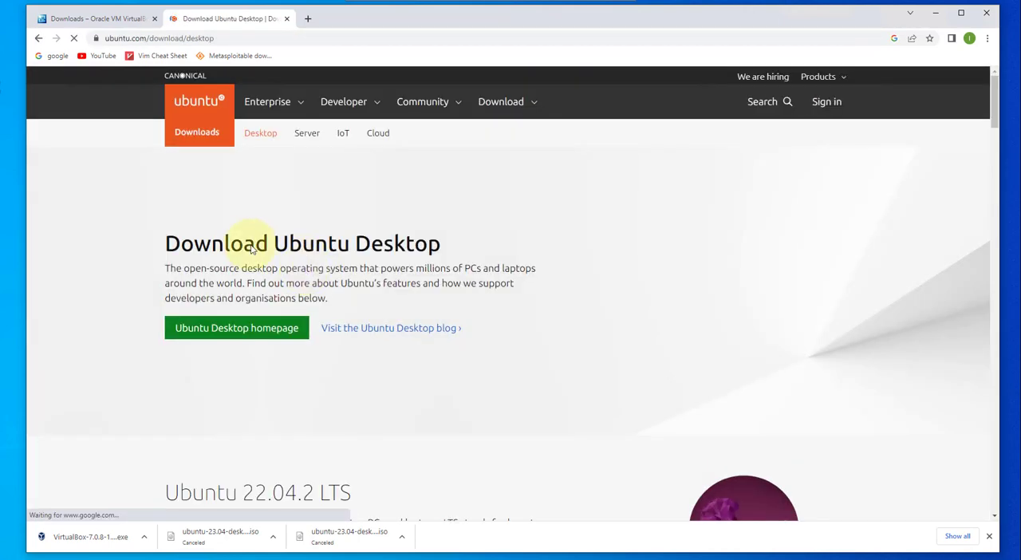
Step: Review the Ubuntu 22.04.2 LTS and 23.04 releases and download Ubuntu Desktop 23.04
{"action": "scroll", "coordinate": [355, 255], "scroll_direction": "down", "scroll_amount": 7}
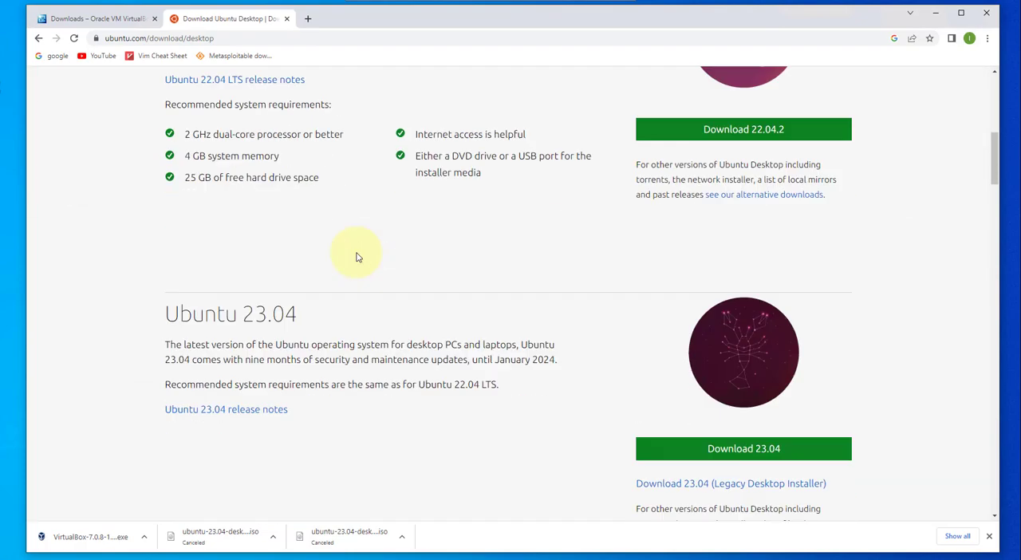
{"action": "scroll", "coordinate": [357, 256], "scroll_direction": "up", "scroll_amount": 3}
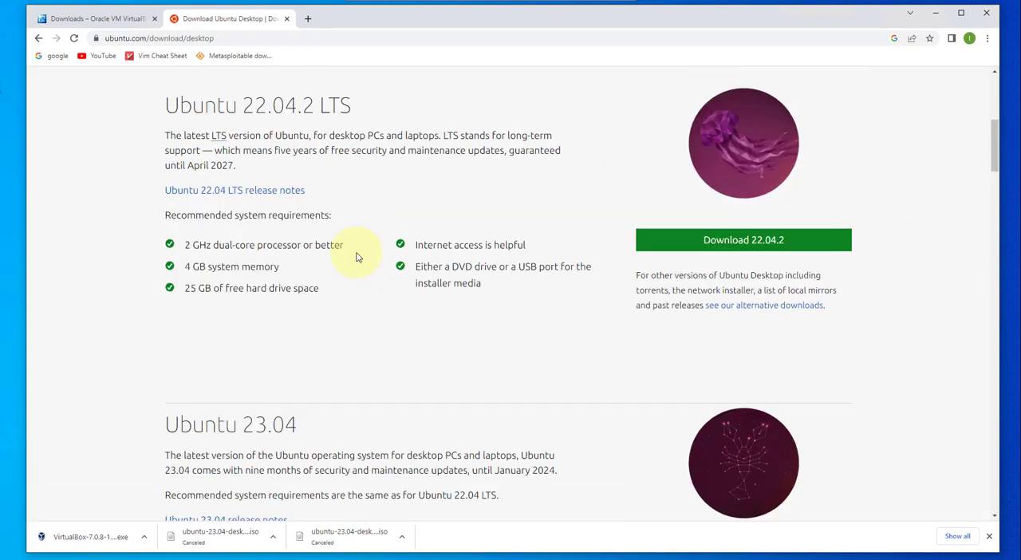
{"action": "scroll", "coordinate": [306, 435], "scroll_direction": "down", "scroll_amount": 2}
{"action": "scroll", "coordinate": [306, 435], "scroll_direction": "up", "scroll_amount": 2}
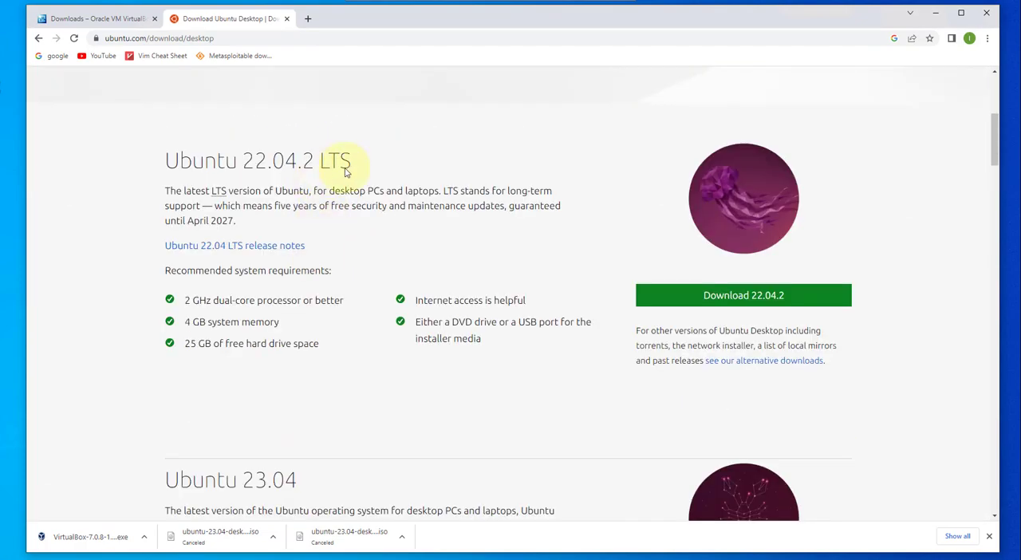
{"action": "scroll", "coordinate": [335, 278], "scroll_direction": "down", "scroll_amount": 2}
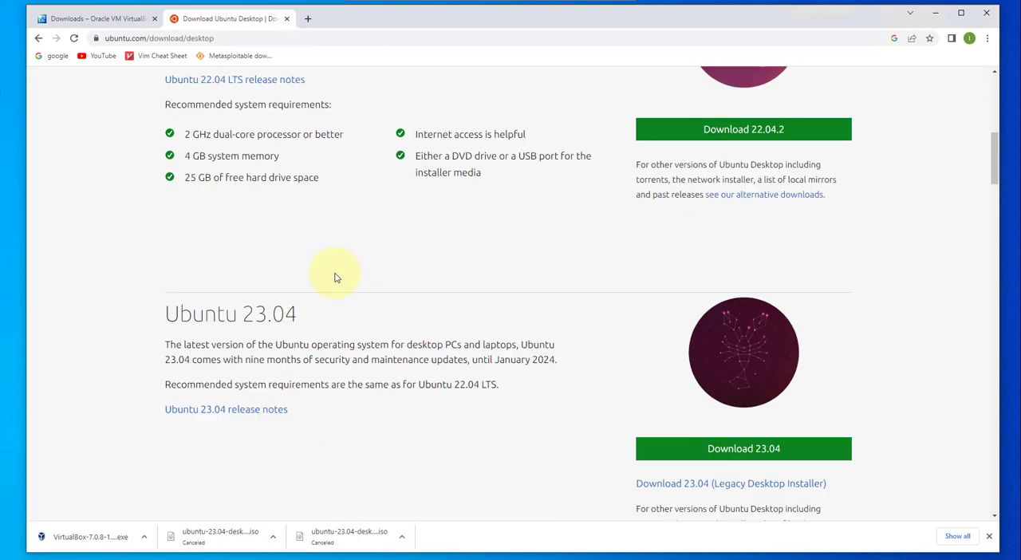
{"action": "scroll", "coordinate": [335, 277], "scroll_direction": "down", "scroll_amount": 1}
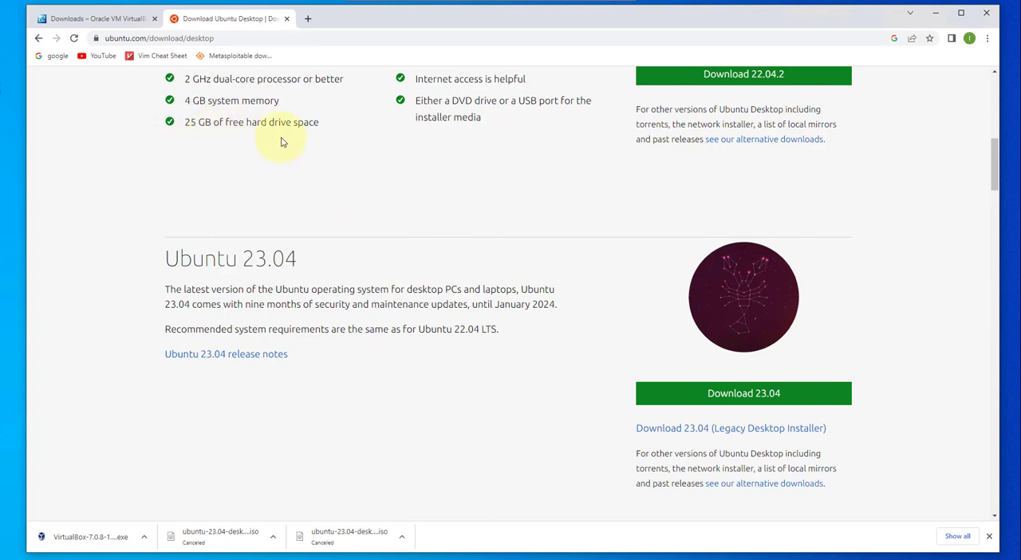
{"action": "left_click", "coordinate": [746, 399]}
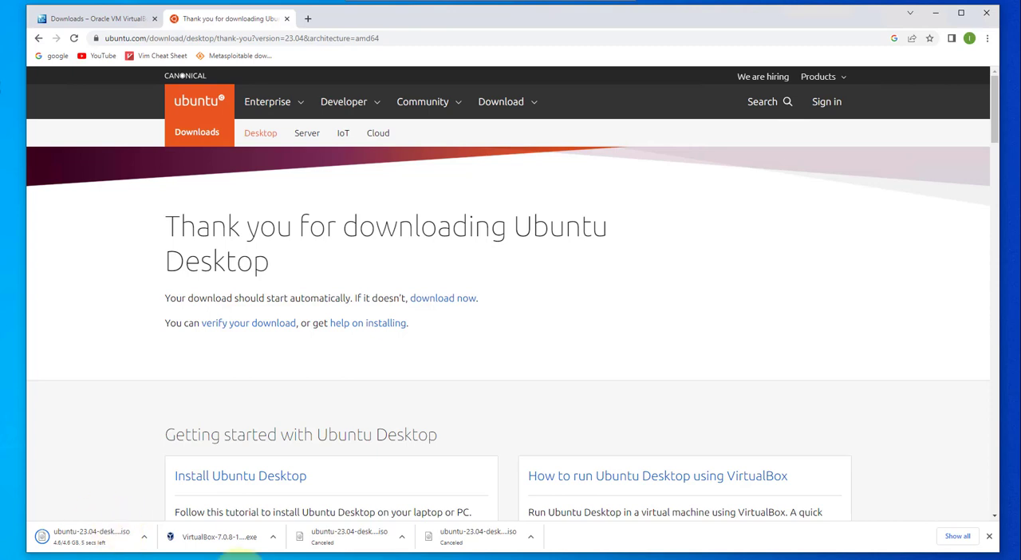
Step: Check the Downloads folder for the Ubuntu 23.04 ISO file, and minimize the browser and File Explorer windows
{"action": "left_click", "coordinate": [252, 559]}
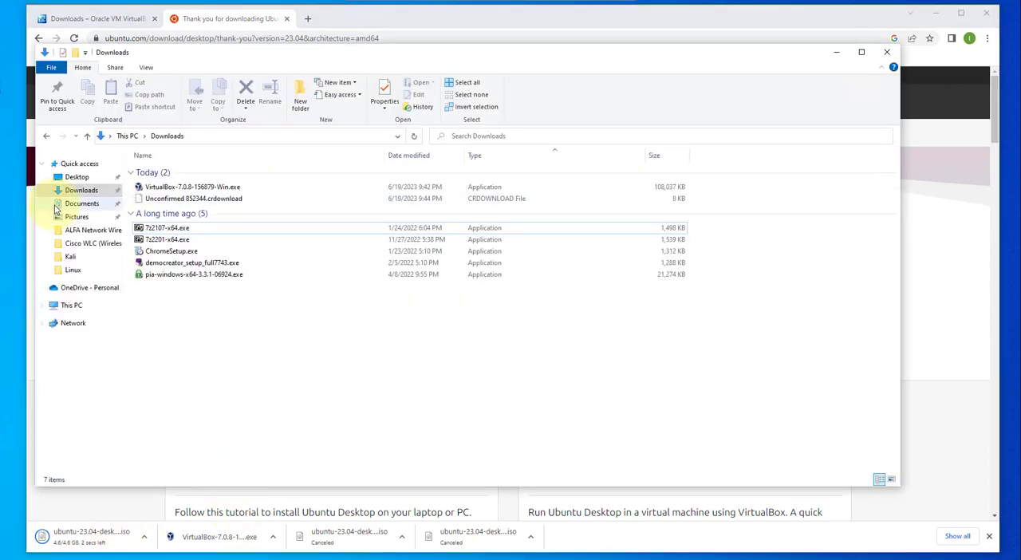
{"action": "left_click", "coordinate": [78, 191]}
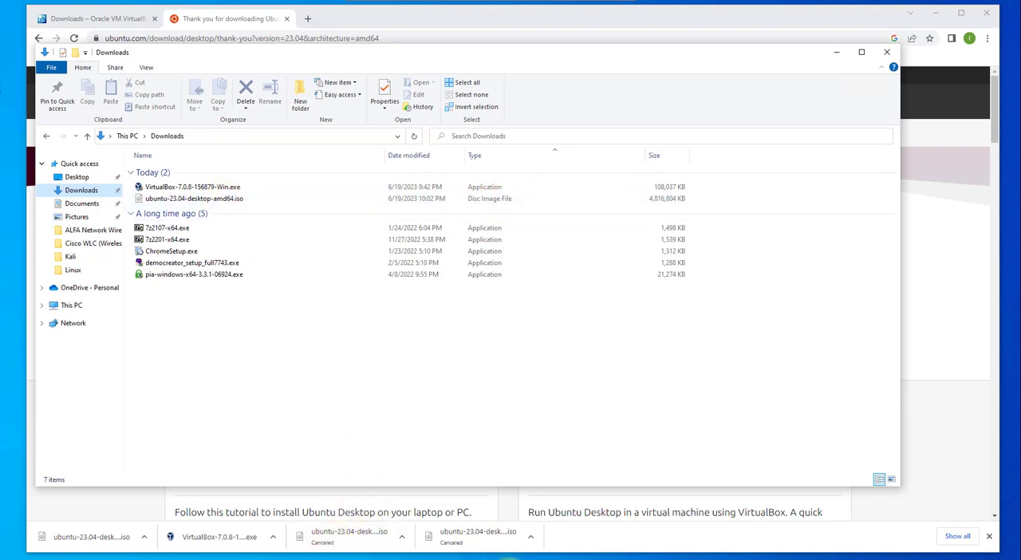
{"action": "left_click", "coordinate": [935, 12]}
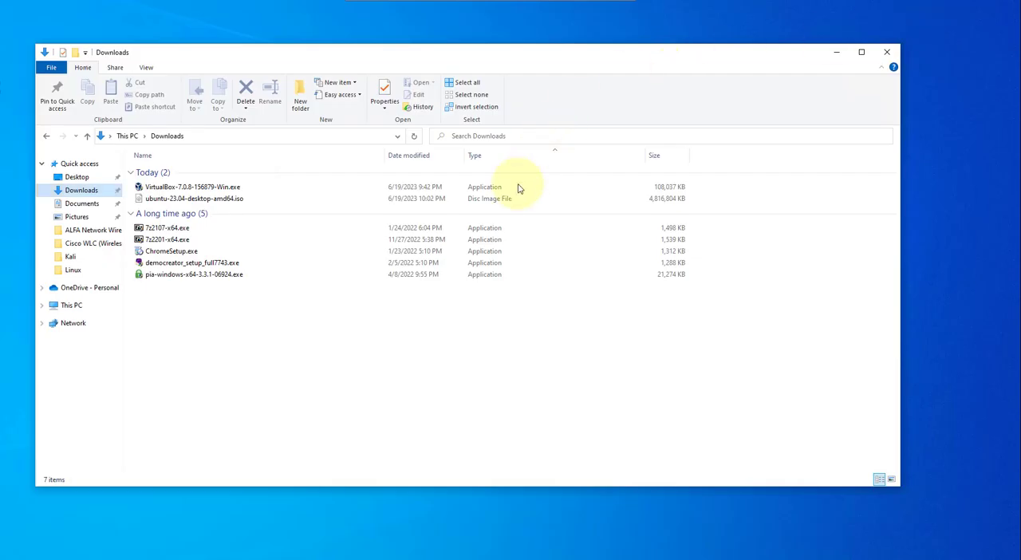
{"action": "left_click", "coordinate": [837, 52]}
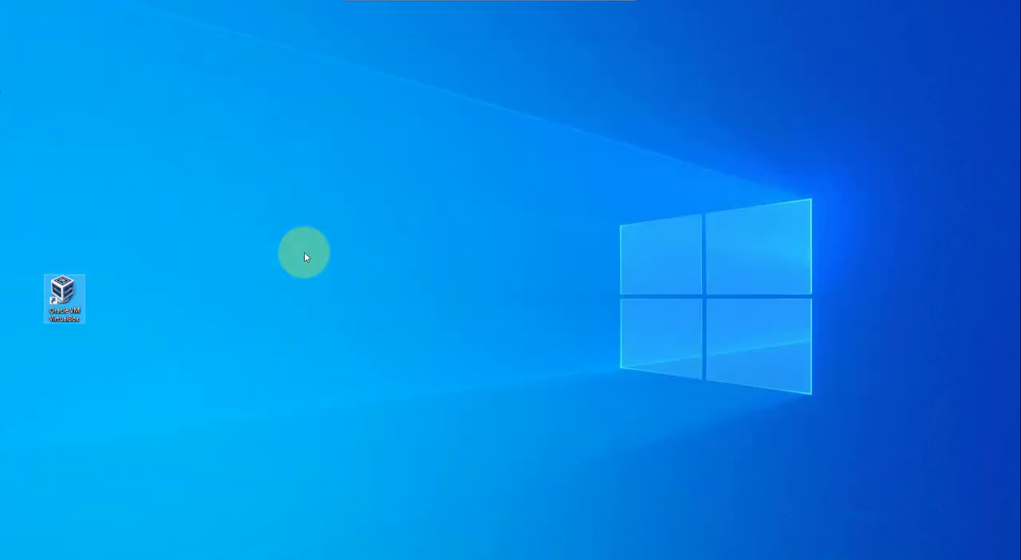
Step: Start a new virtual machine in VirtualBox named "Ubuntu 23.04" with type Linux, and continue to its hardware settings
{"action": "left_click", "coordinate": [508, 172]}
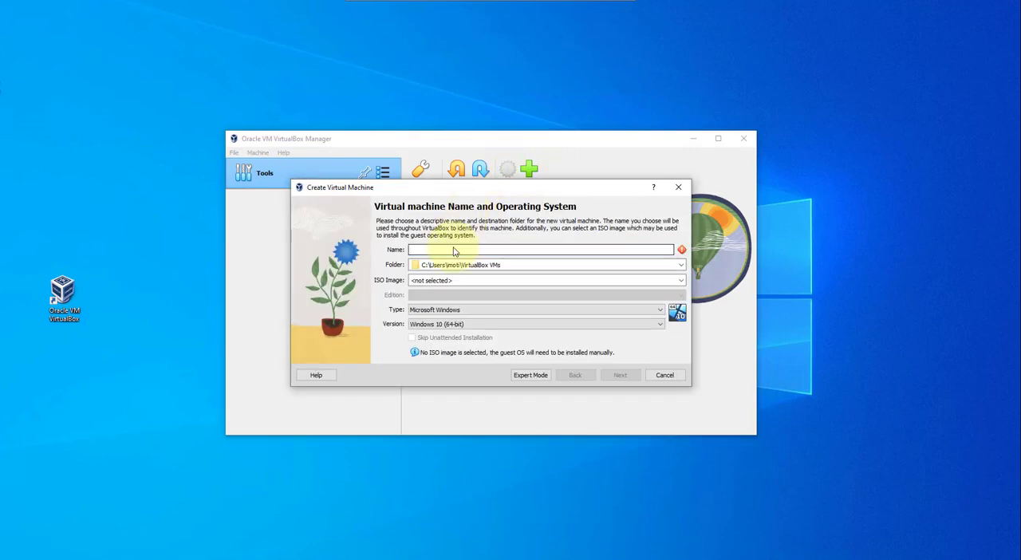
{"action": "type", "text": "l"}
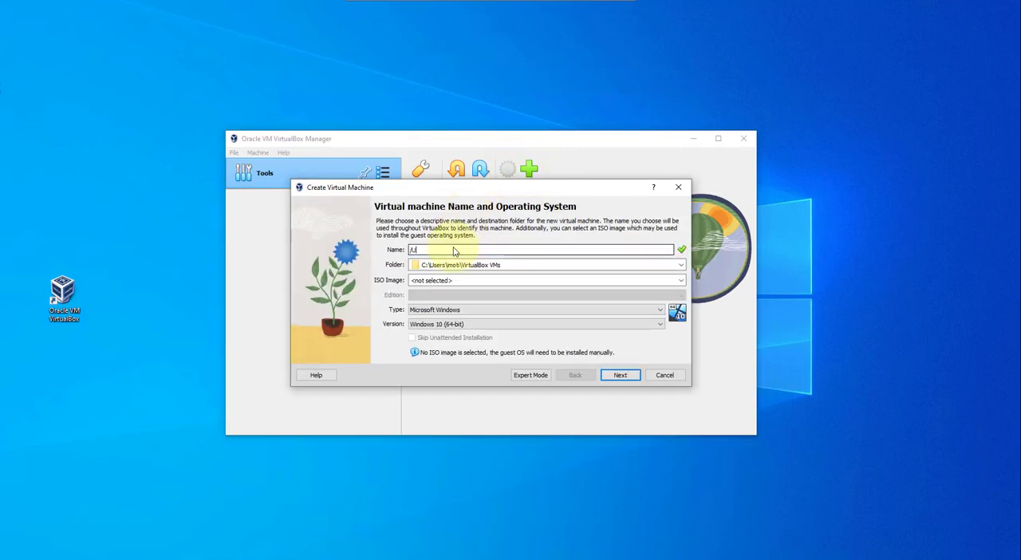
{"action": "type", "text": "bunt"}
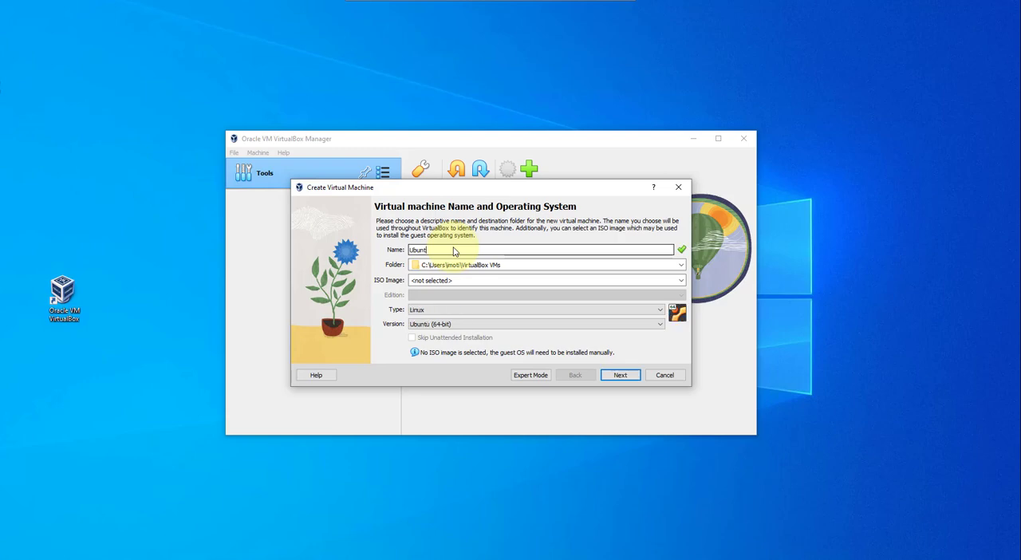
{"action": "type", "text": "u 23.04"}
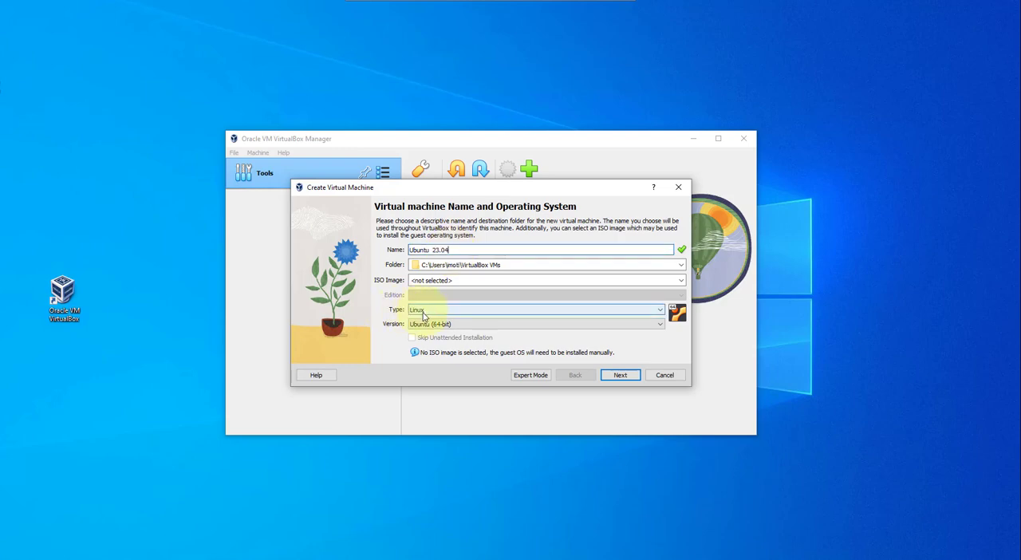
{"action": "left_click", "coordinate": [423, 316]}
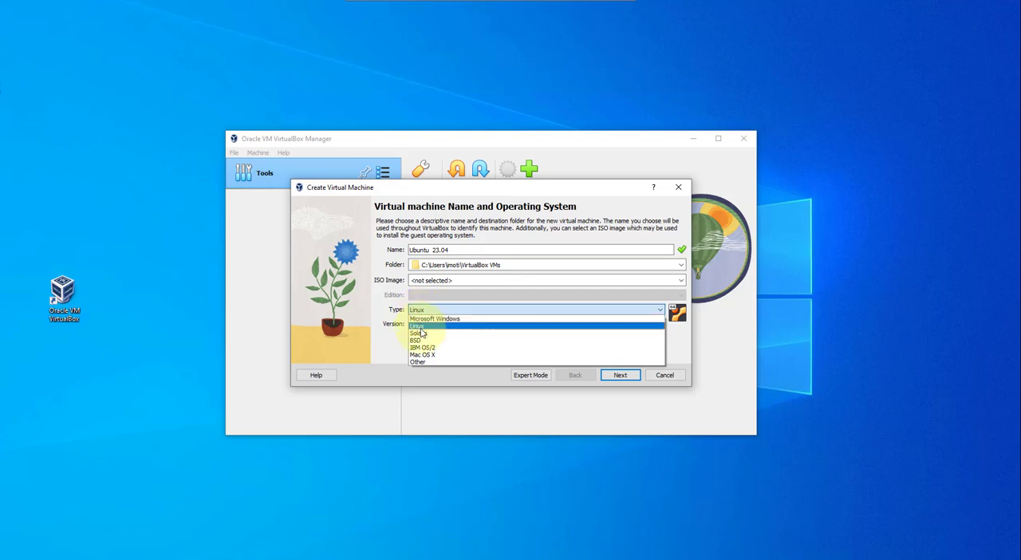
{"action": "left_click", "coordinate": [423, 325]}
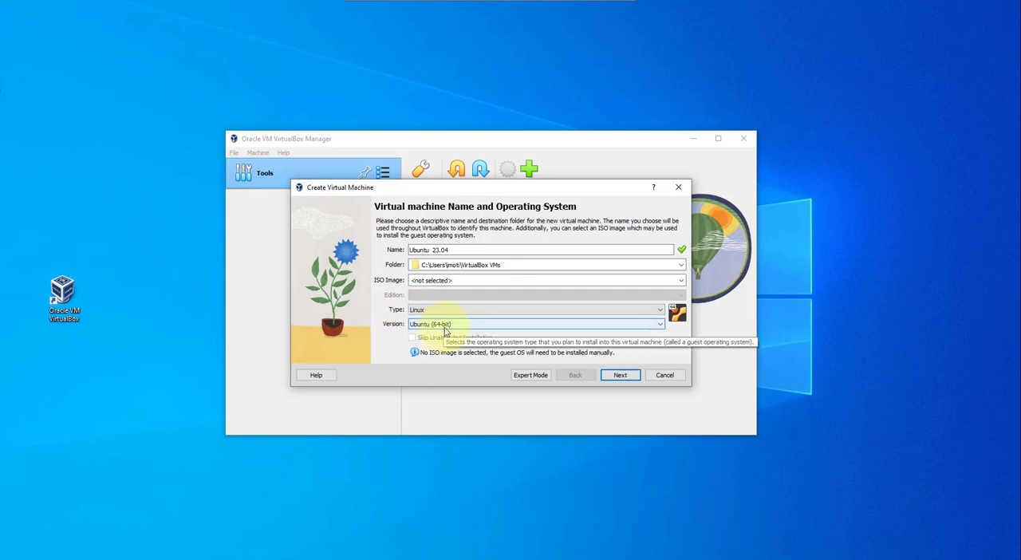
{"action": "left_click", "coordinate": [613, 376]}
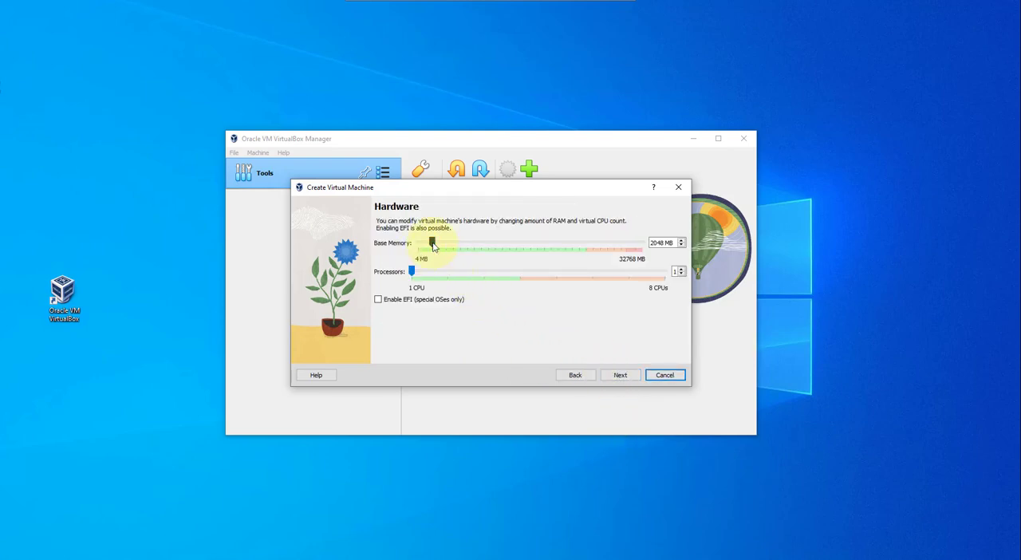
Step: Set the new virtual machine's base memory to 4096 MB and its processors to 2
{"action": "left_click_drag", "start_coordinate": [431, 246], "coordinate": [454, 242]}
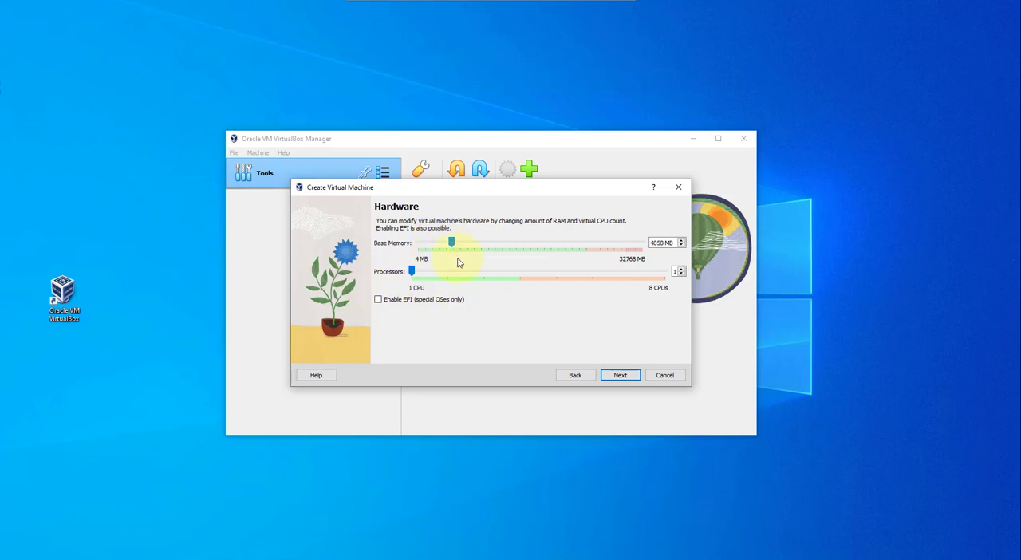
{"action": "key", "text": "Tab"}
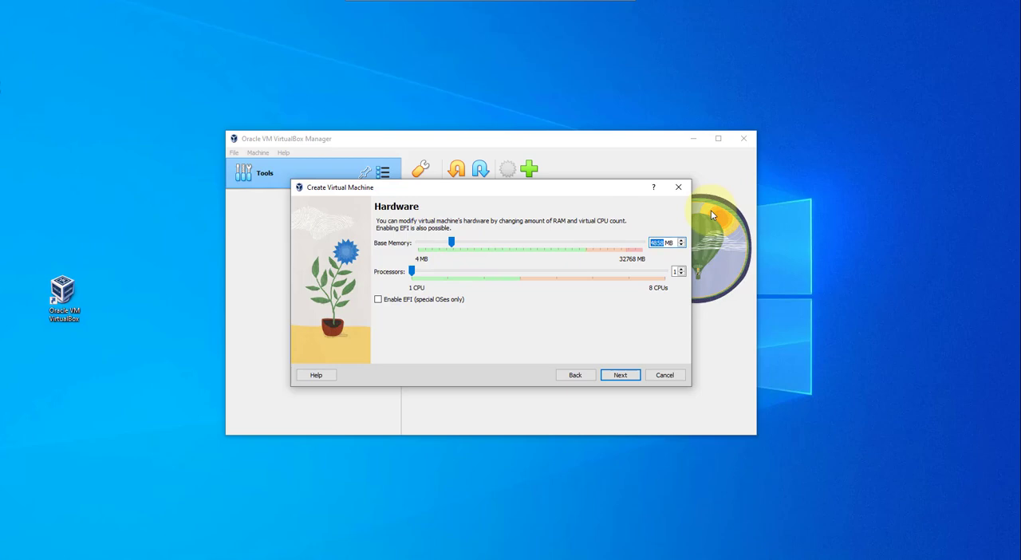
{"action": "type", "text": "4096"}
{"action": "left_click_drag", "start_coordinate": [416, 276], "coordinate": [464, 278]}
{"action": "left_click", "coordinate": [482, 273]}
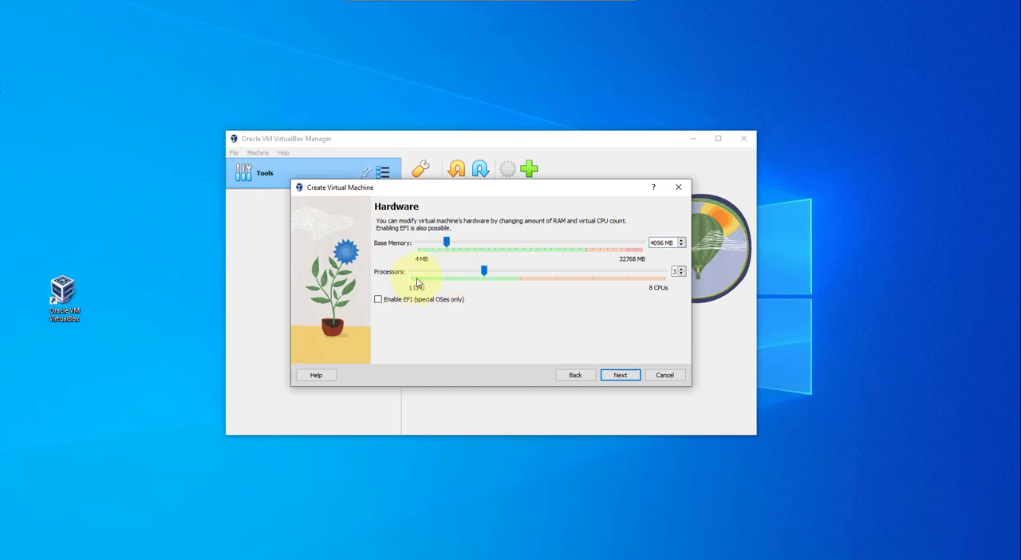
{"action": "left_click", "coordinate": [482, 279]}
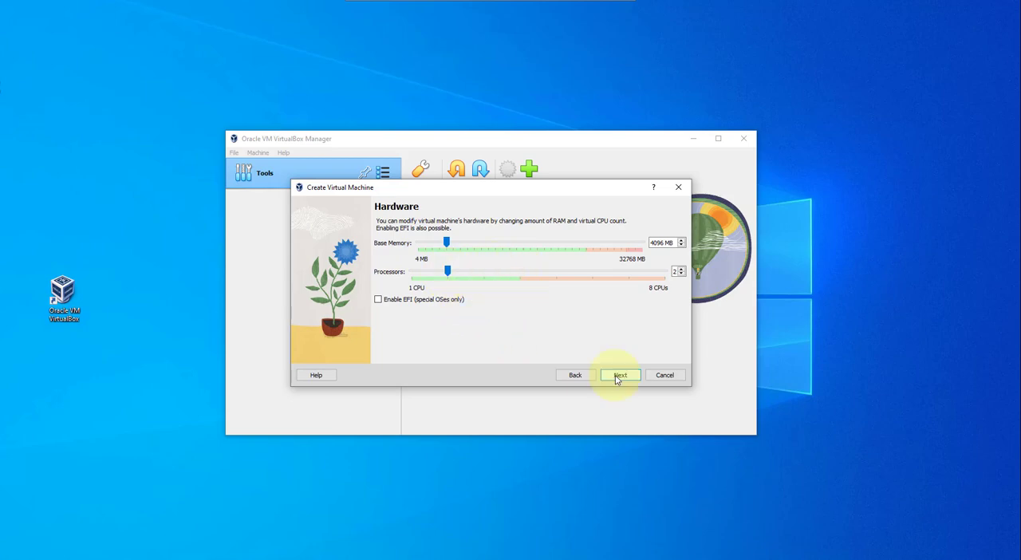
Step: Keep the new 25 GB virtual hard disk without pre-allocation and finish creating the virtual machine
{"action": "left_click", "coordinate": [619, 375]}
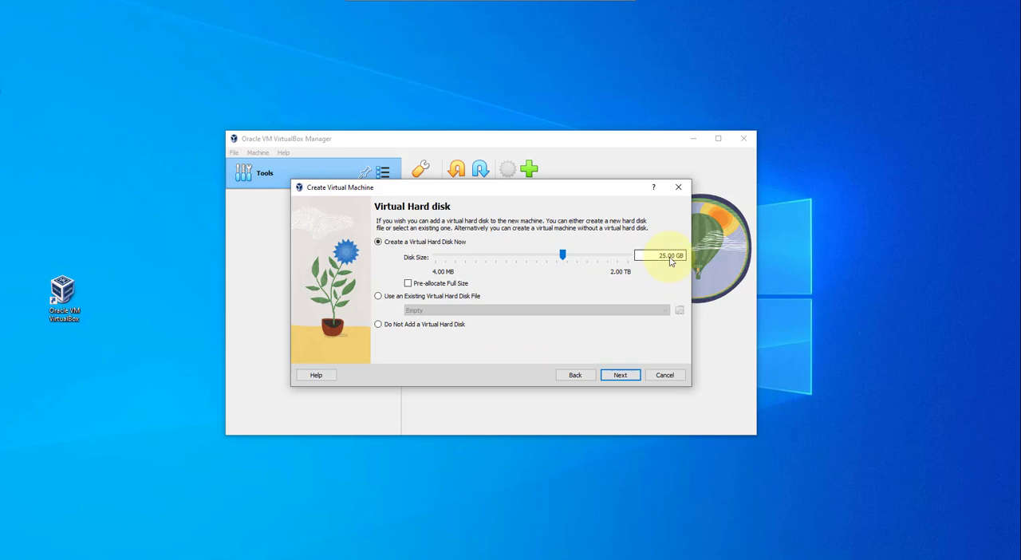
{"action": "left_click", "coordinate": [623, 376]}
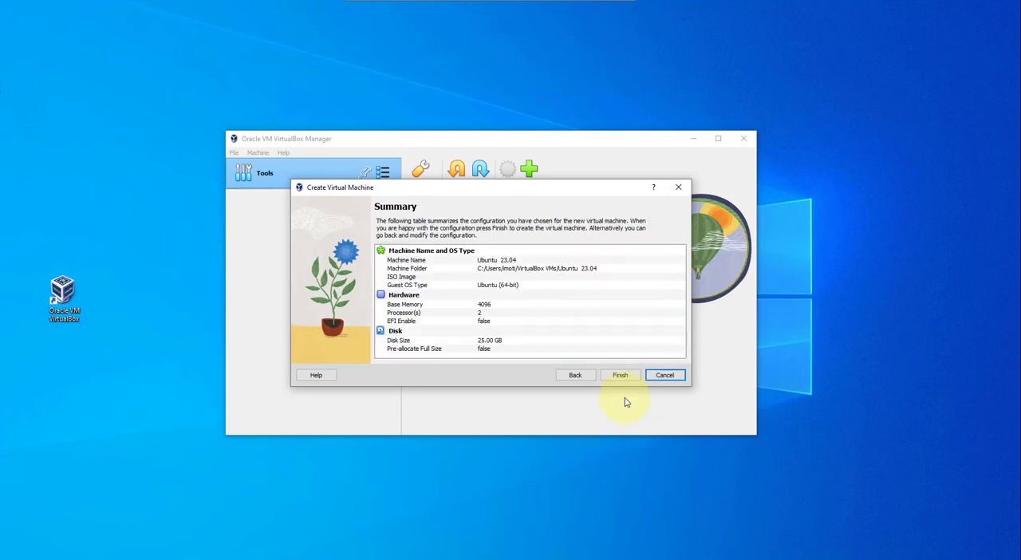
{"action": "left_click", "coordinate": [626, 376]}
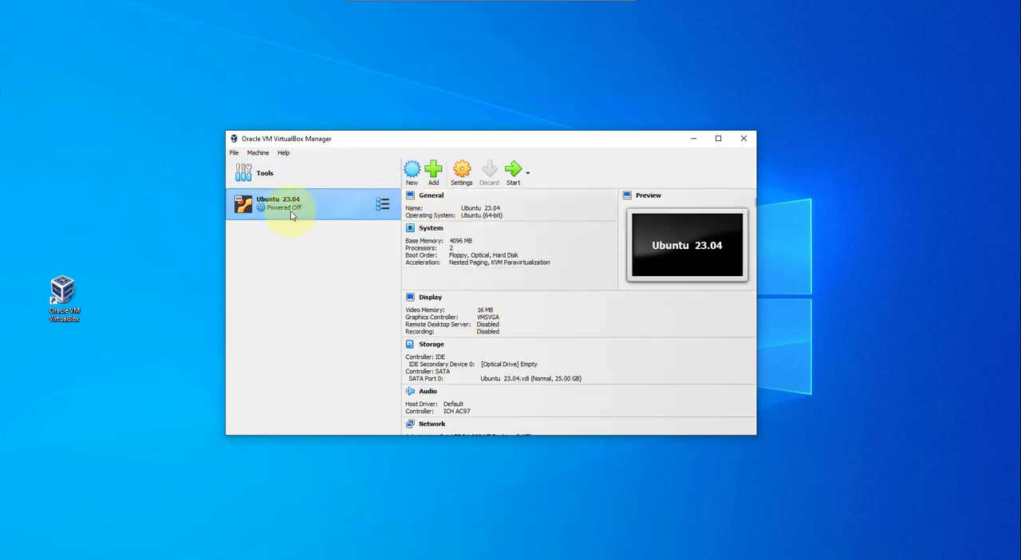
Step: In the Ubuntu 23.04 machine's settings, review the System options, set the video memory to 128 MB and enable 3D acceleration
{"action": "left_click", "coordinate": [461, 173]}
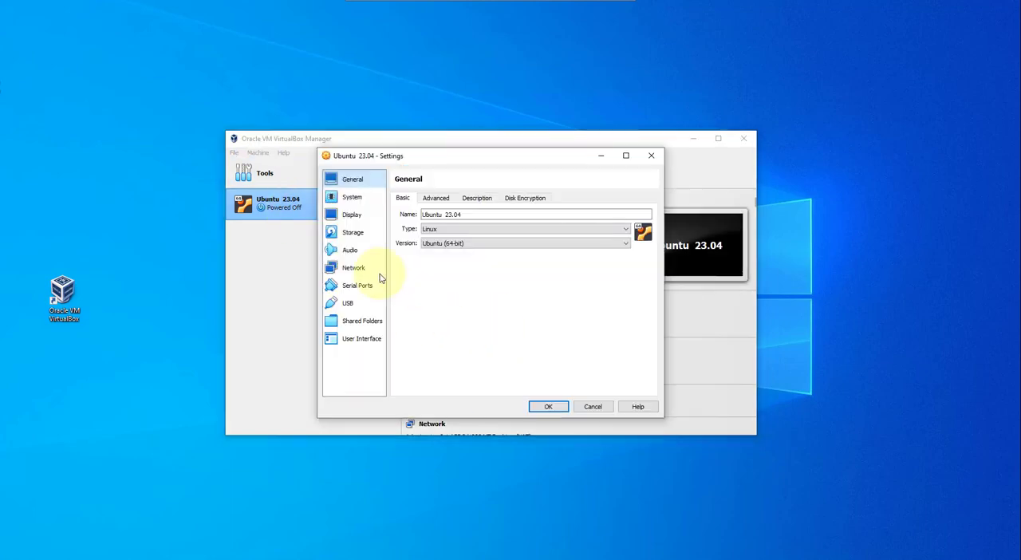
{"action": "left_click", "coordinate": [355, 200]}
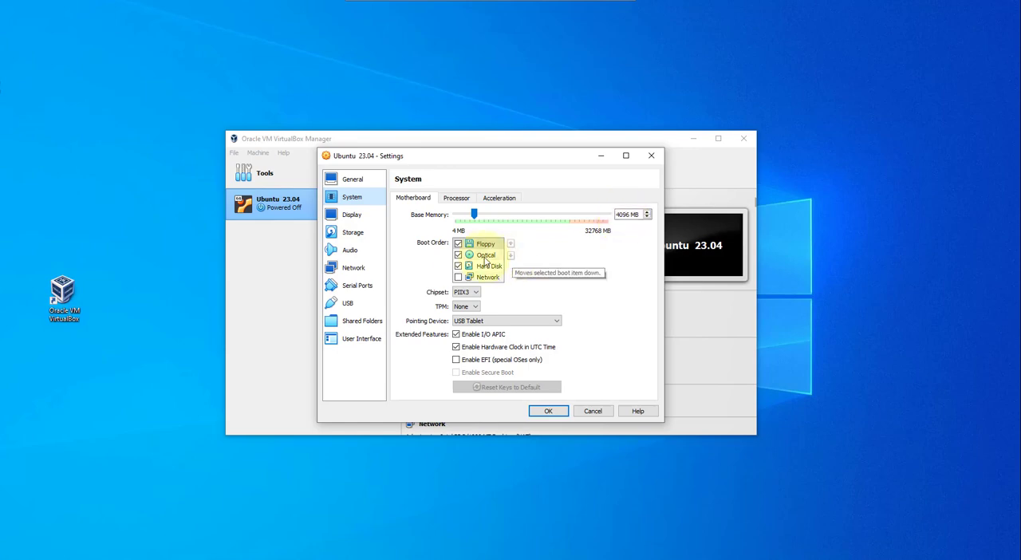
{"action": "left_click", "coordinate": [457, 198]}
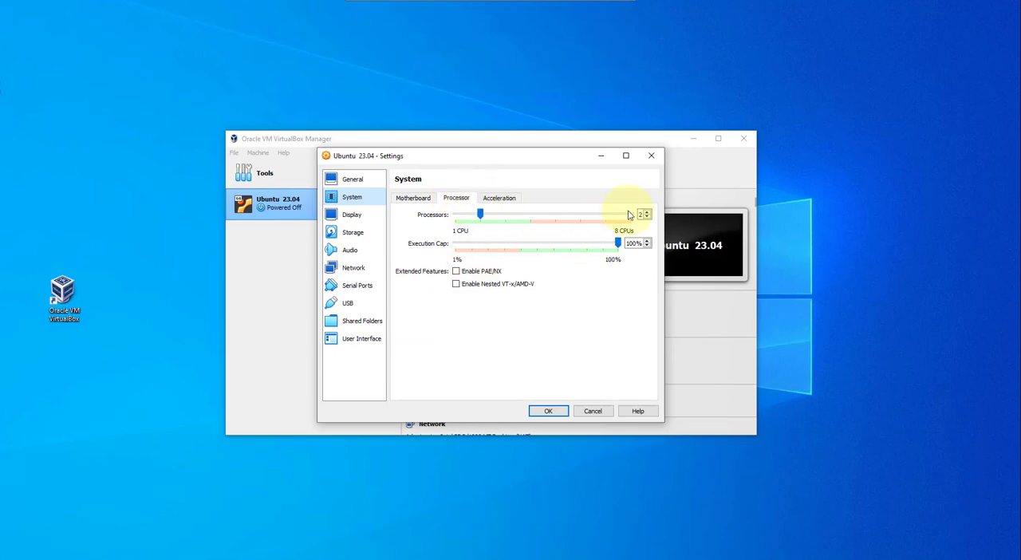
{"action": "left_click", "coordinate": [413, 198]}
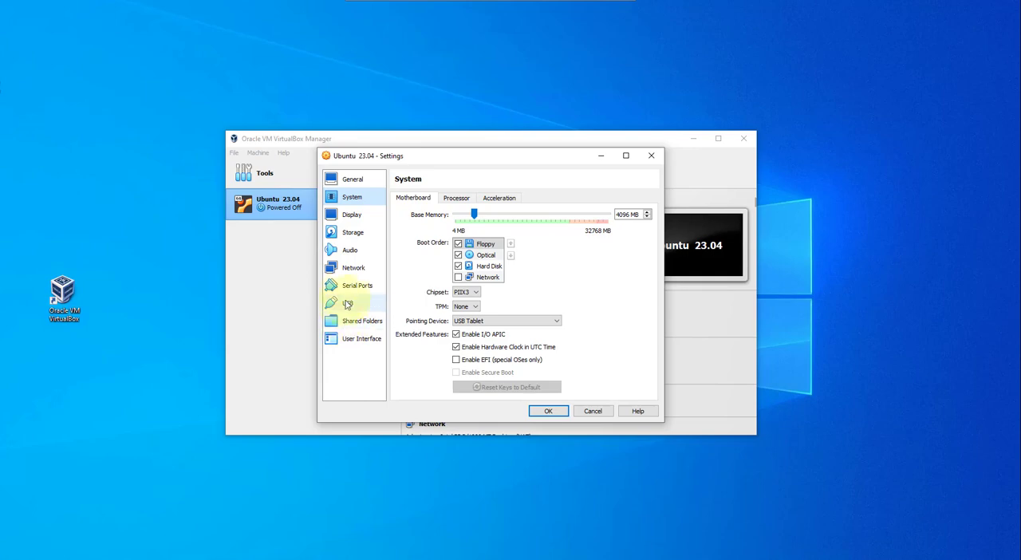
{"action": "left_click", "coordinate": [351, 217]}
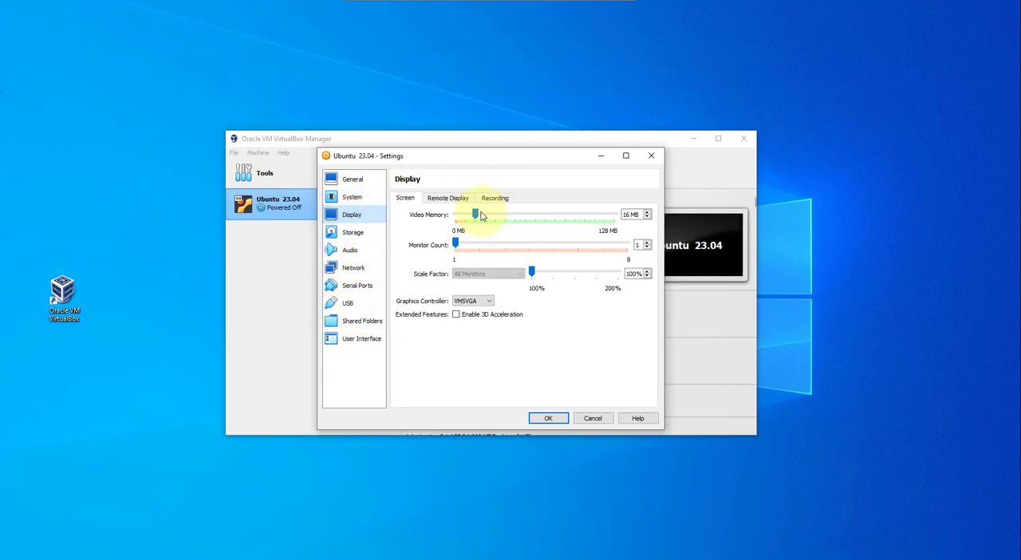
{"action": "left_click_drag", "start_coordinate": [477, 215], "coordinate": [614, 217]}
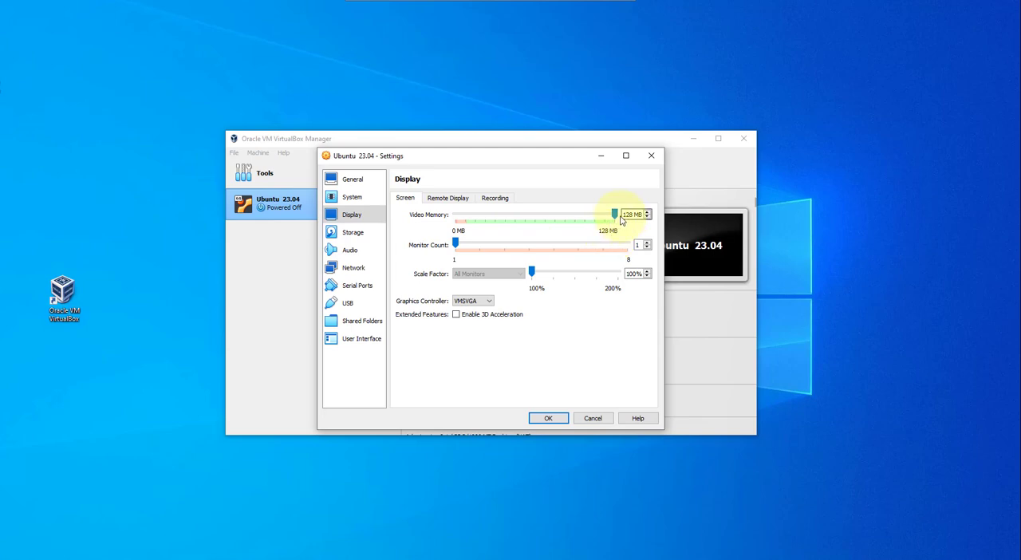
{"action": "left_click", "coordinate": [457, 316]}
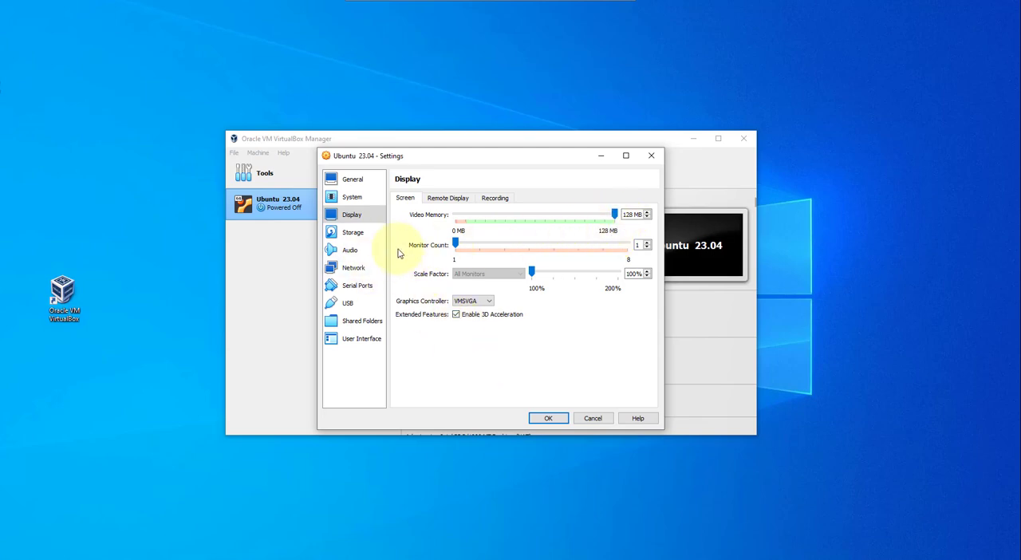
Step: Load ubuntu-23.04-desktop-amd64.iso from the Downloads folder into the empty optical drive of the IDE controller
{"action": "left_click", "coordinate": [357, 235]}
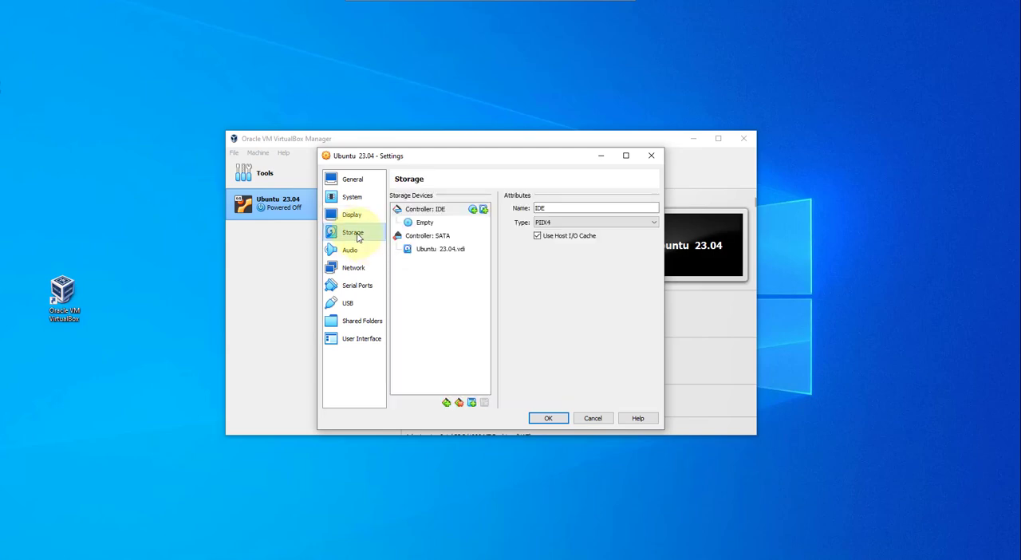
{"action": "left_click", "coordinate": [425, 223]}
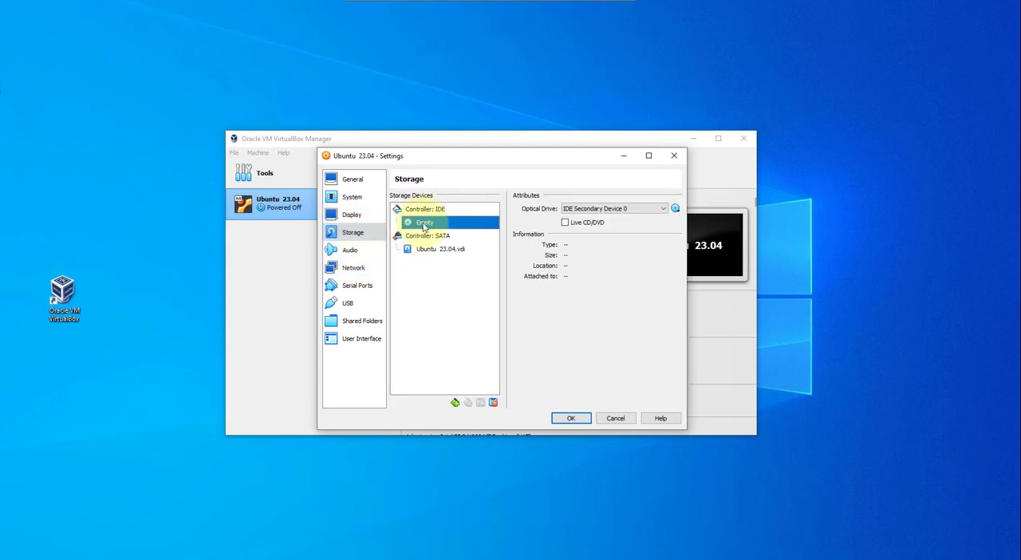
{"action": "left_click", "coordinate": [675, 209]}
{"action": "left_click", "coordinate": [710, 236]}
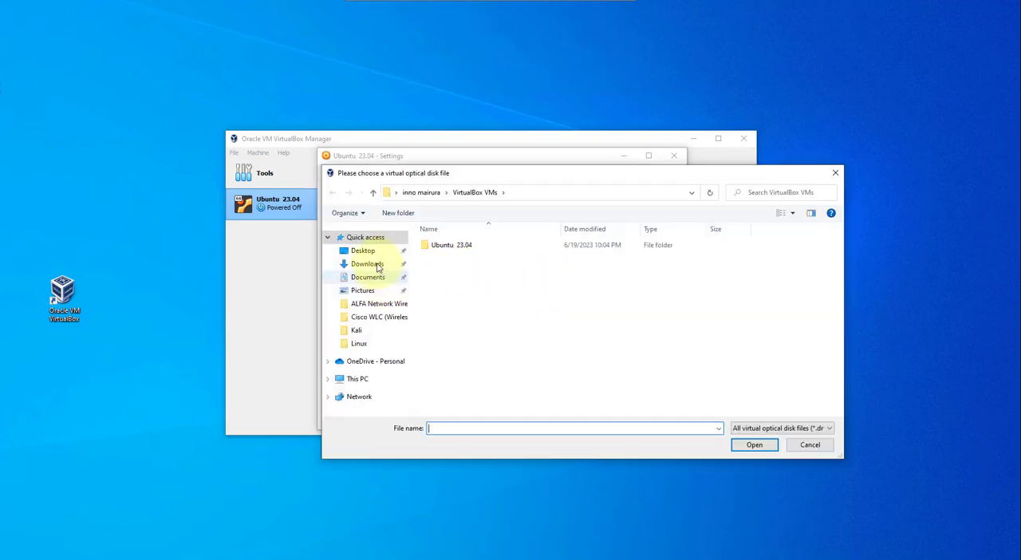
{"action": "left_click", "coordinate": [369, 264]}
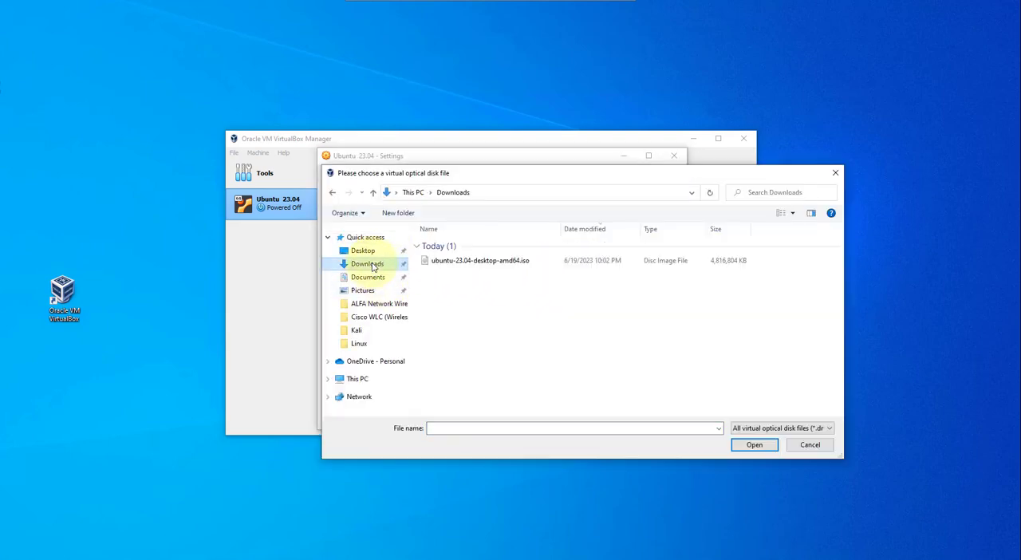
{"action": "double_click", "coordinate": [495, 262]}
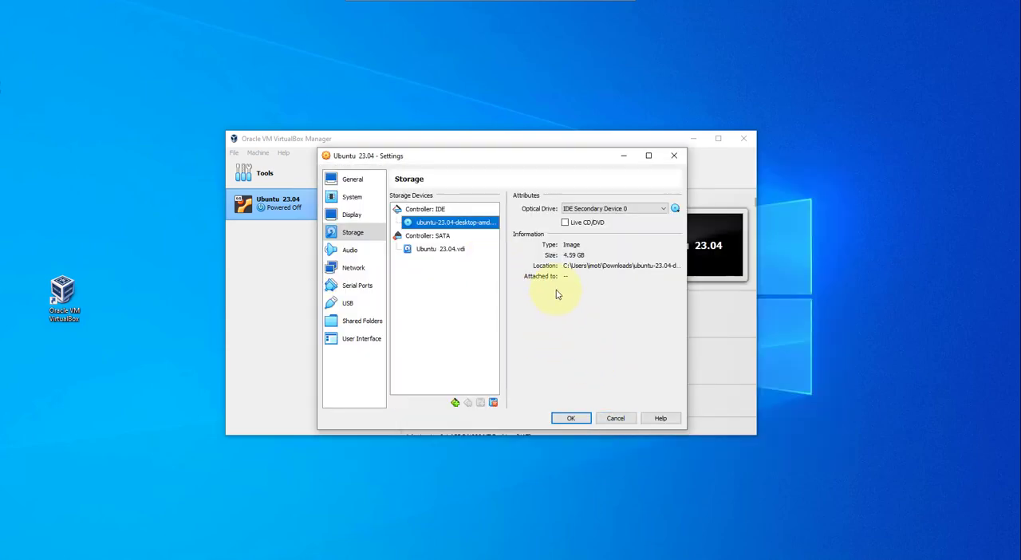
Step: Review the network attachment options, keep Adapter 1 attached to NAT, and save the virtual machine's settings
{"action": "left_click", "coordinate": [354, 271]}
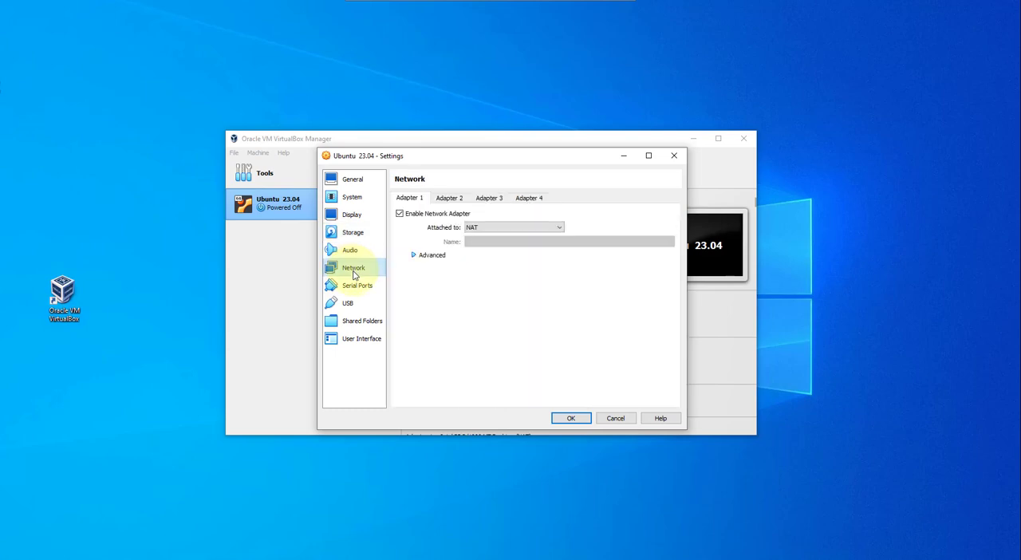
{"action": "left_click", "coordinate": [546, 231]}
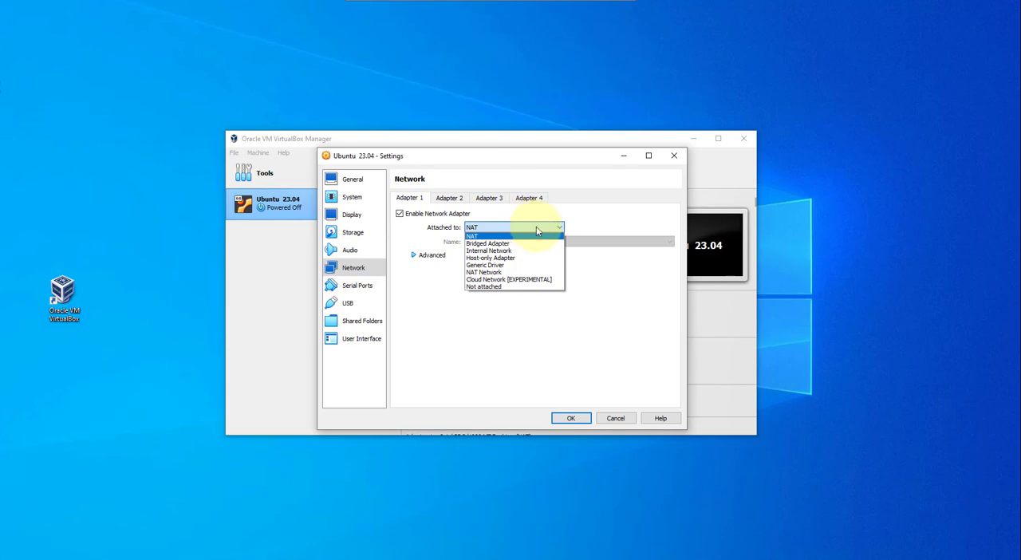
{"action": "left_click", "coordinate": [588, 223]}
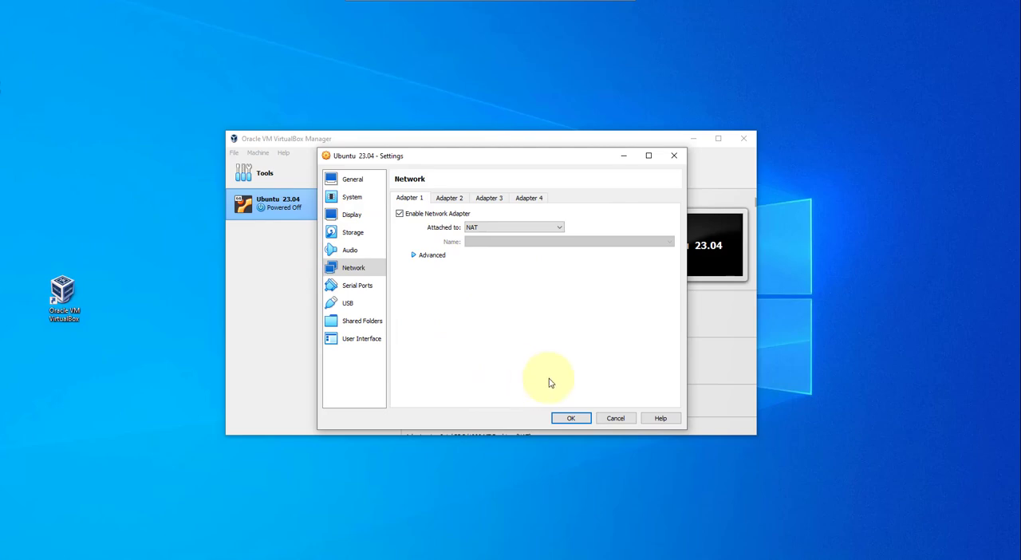
{"action": "left_click", "coordinate": [570, 419]}
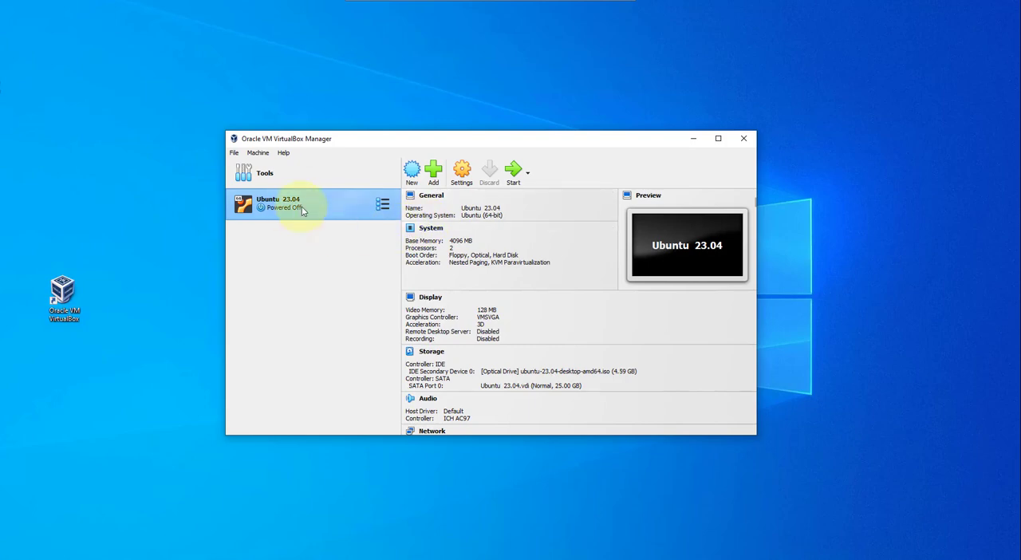
Step: Launch the Ubuntu 23.04 virtual machine with Normal Start and enlarge its window
{"action": "right_click", "coordinate": [303, 211]}
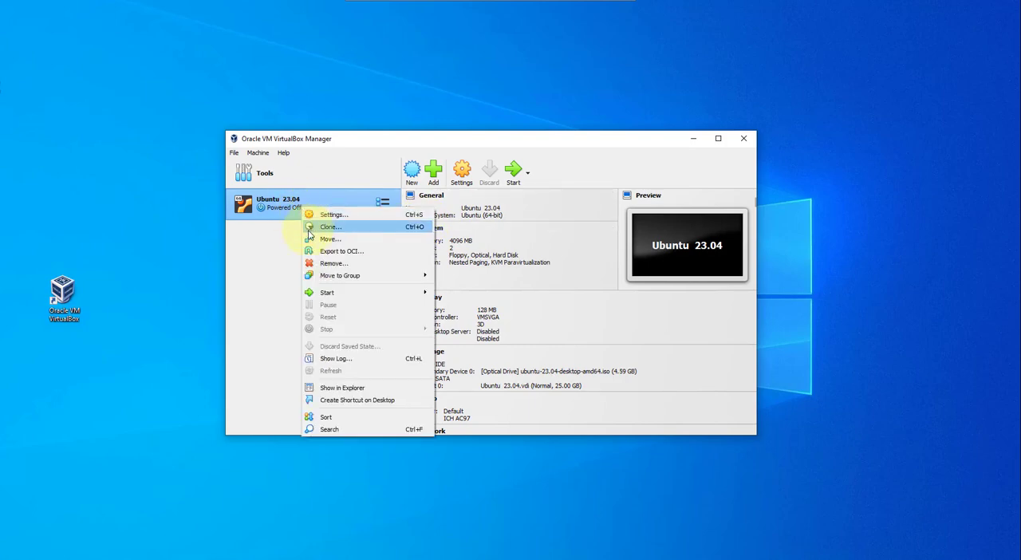
{"action": "mouse_move", "coordinate": [318, 296]}
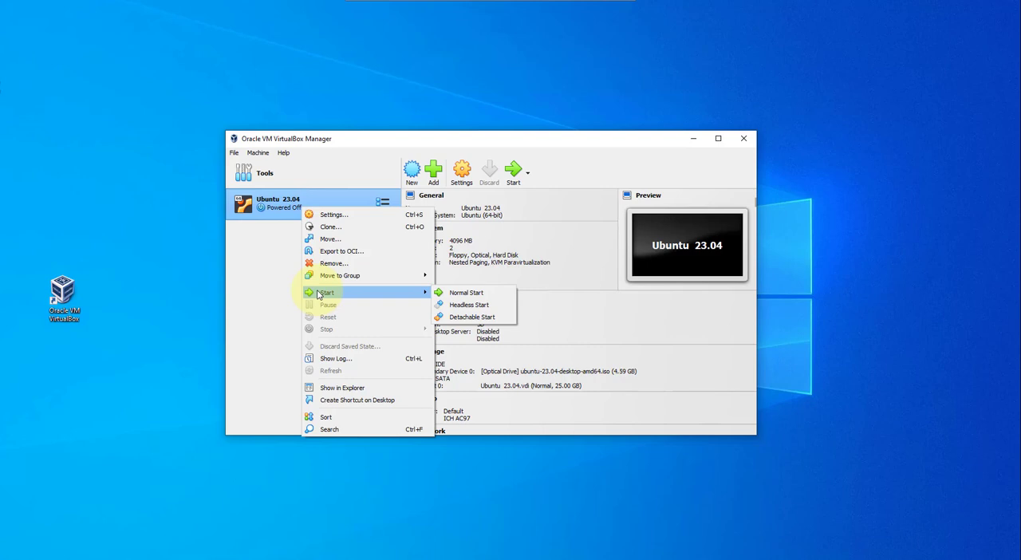
{"action": "left_click", "coordinate": [467, 293]}
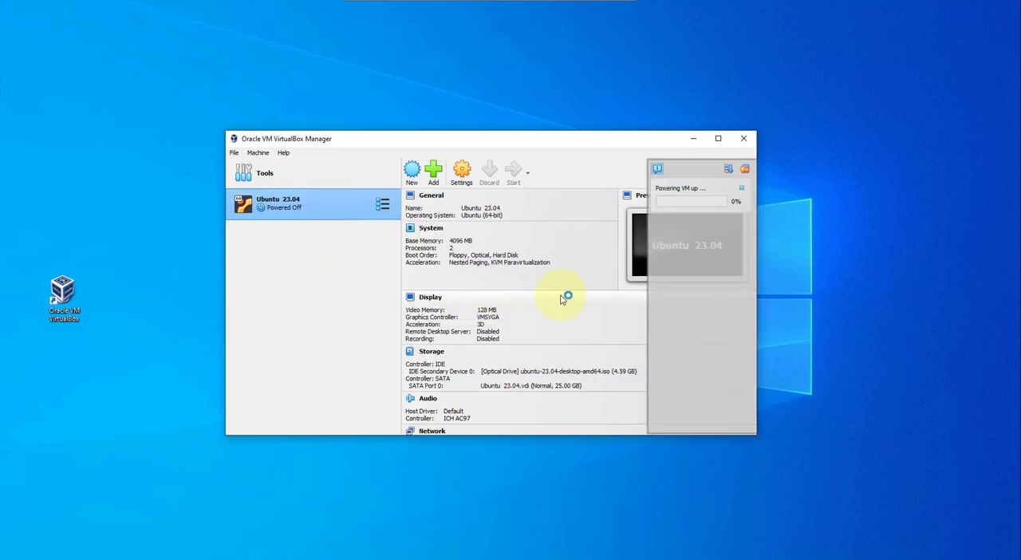
{"action": "left_click_drag", "start_coordinate": [669, 420], "coordinate": [777, 478]}
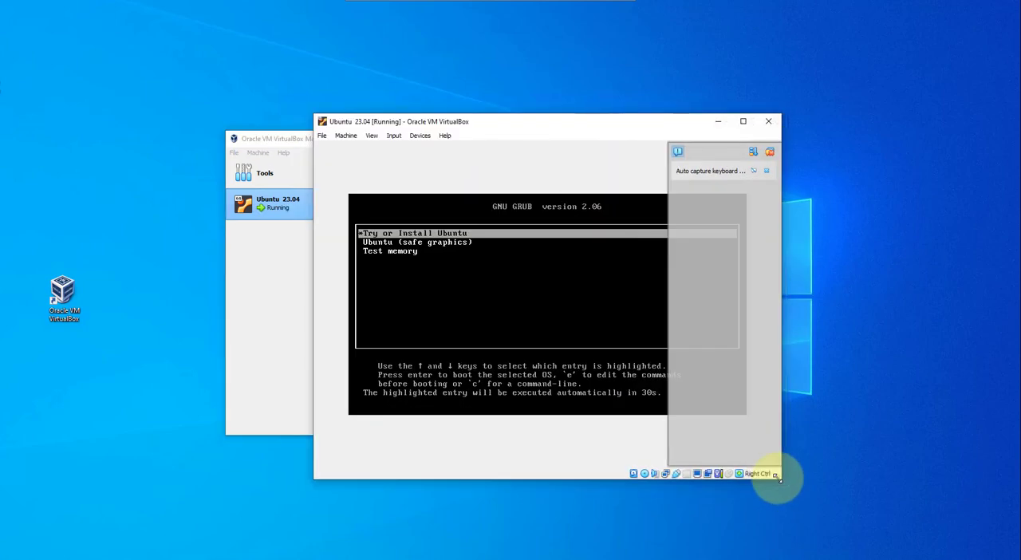
Step: Boot the "Try or Install Ubuntu" entry and dismiss the mouse integration and keyboard capture notifications
{"action": "left_click", "coordinate": [483, 237]}
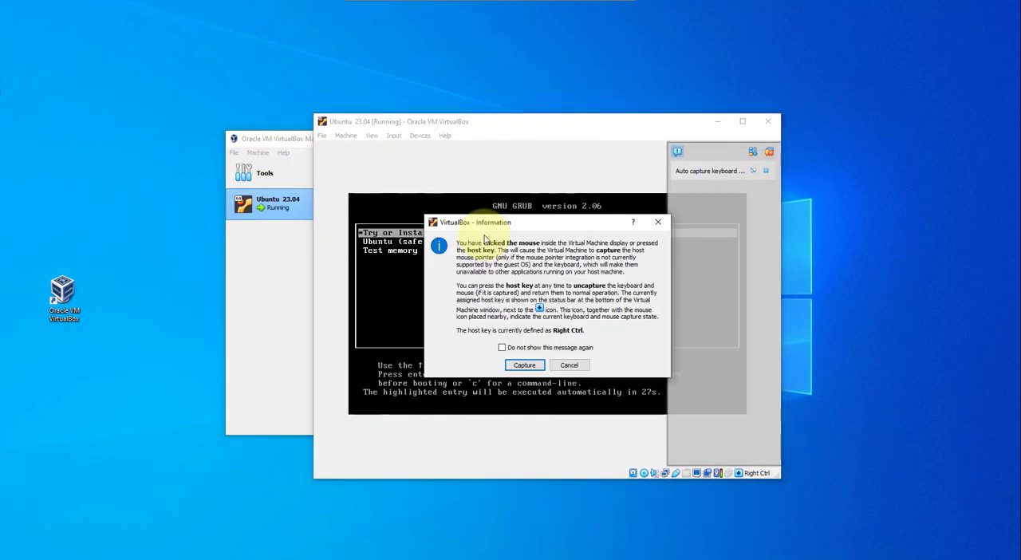
{"action": "left_click", "coordinate": [657, 221]}
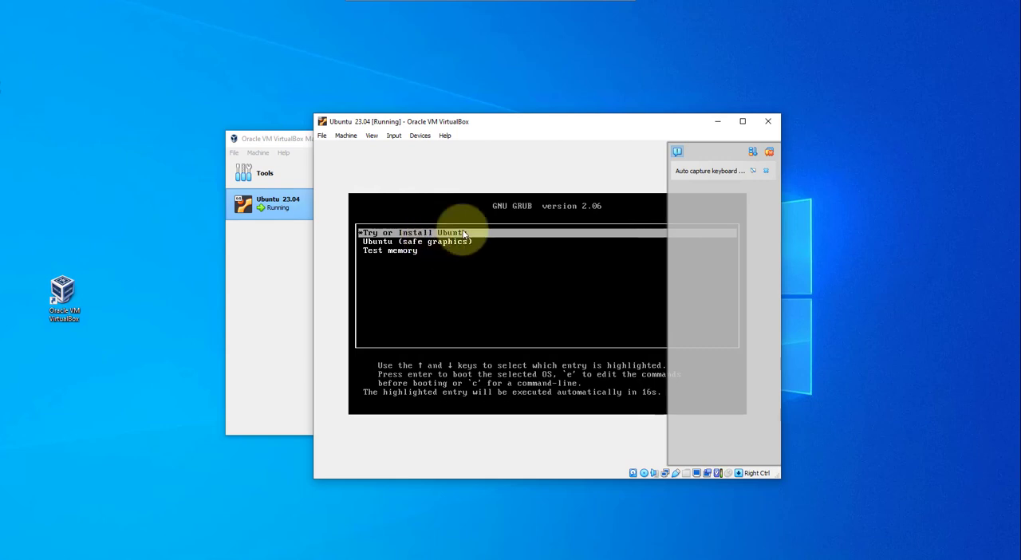
{"action": "key", "text": "Return"}
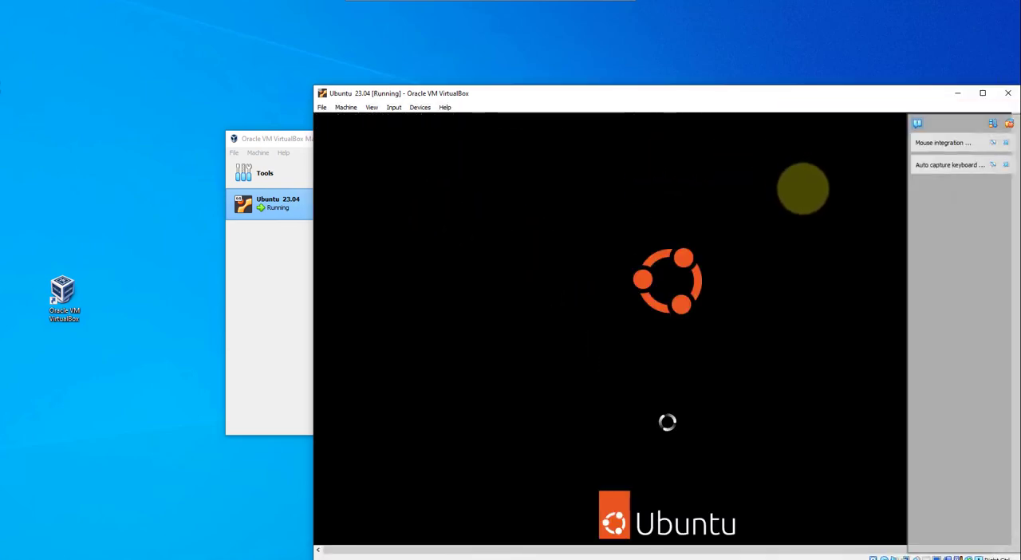
{"action": "left_click", "coordinate": [1008, 144]}
{"action": "left_click", "coordinate": [1006, 143]}
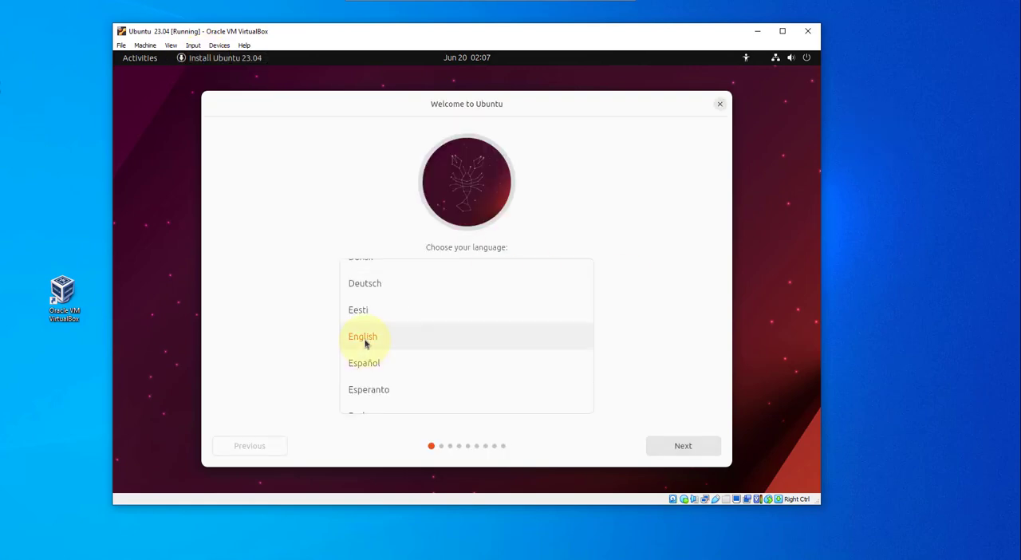
Step: Choose English as the installer language and select Install Ubuntu, continuing to the keyboard layout
{"action": "left_click", "coordinate": [365, 344]}
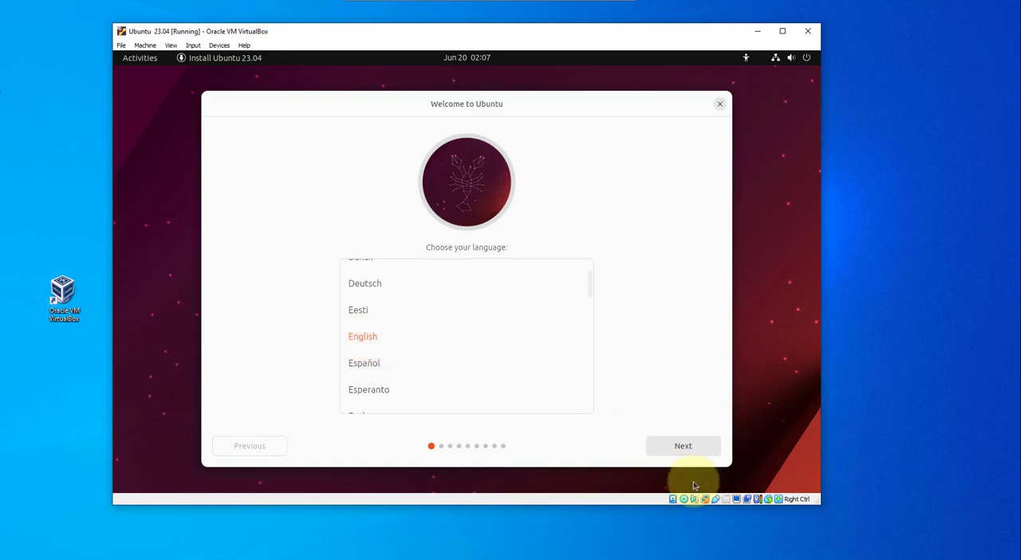
{"action": "left_click", "coordinate": [682, 449]}
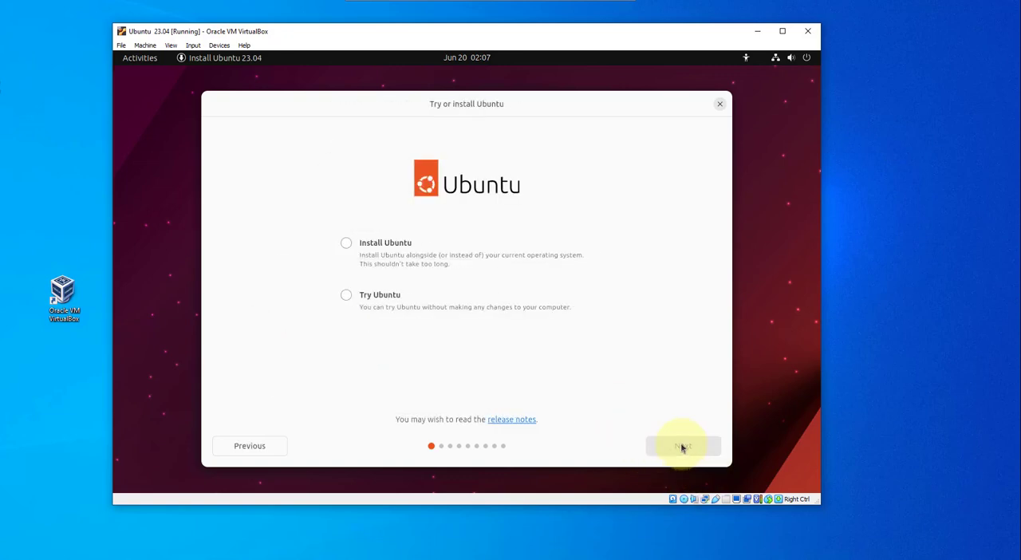
{"action": "left_click", "coordinate": [346, 244]}
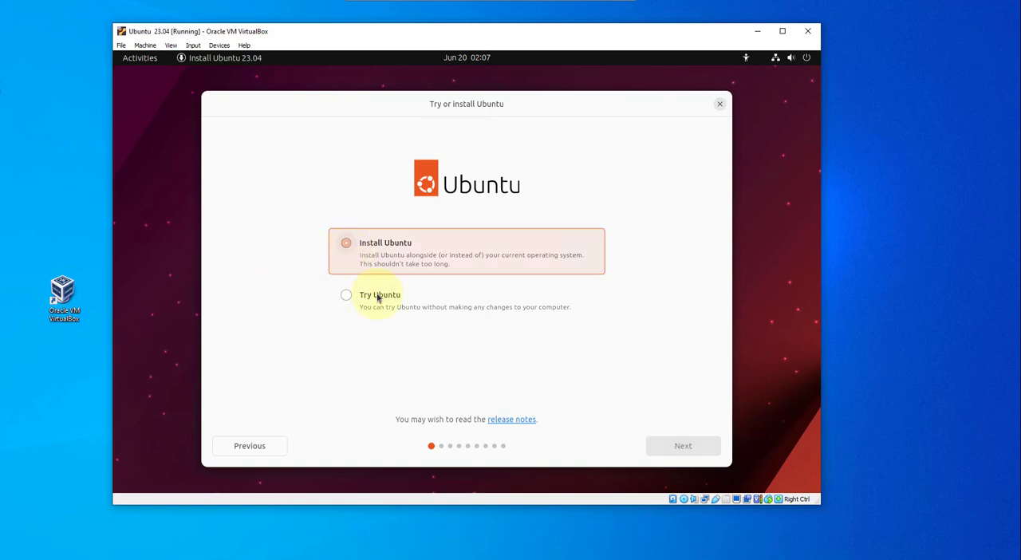
{"action": "left_click", "coordinate": [697, 446]}
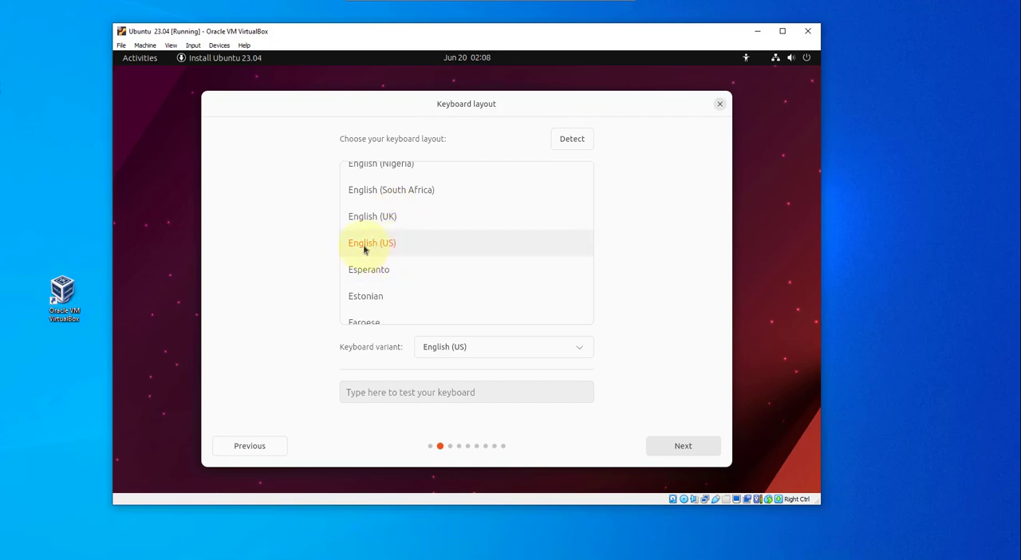
Step: Accept the English (US) keyboard layout and the wired network connection, continuing to Applications and updates
{"action": "left_click", "coordinate": [679, 448]}
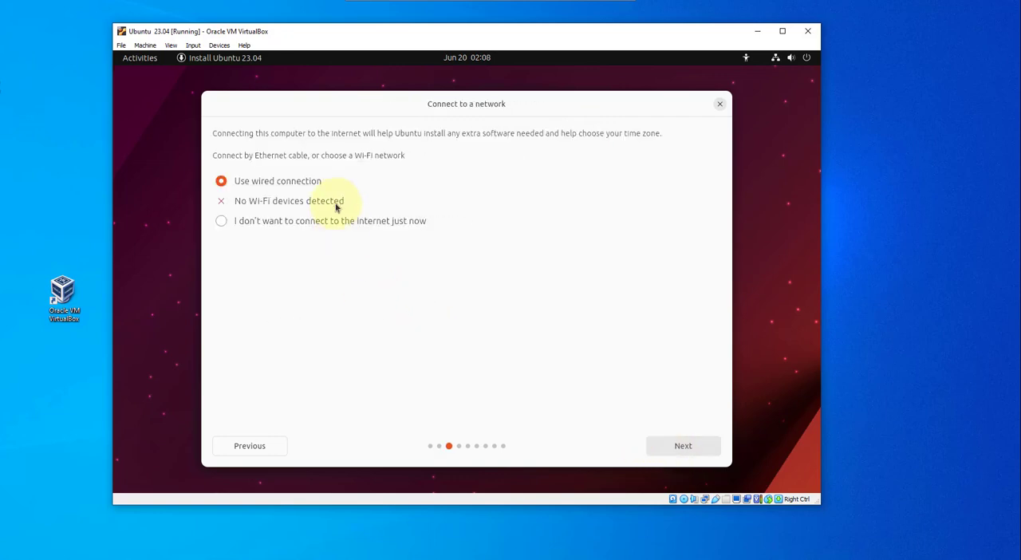
{"action": "left_click", "coordinate": [691, 454]}
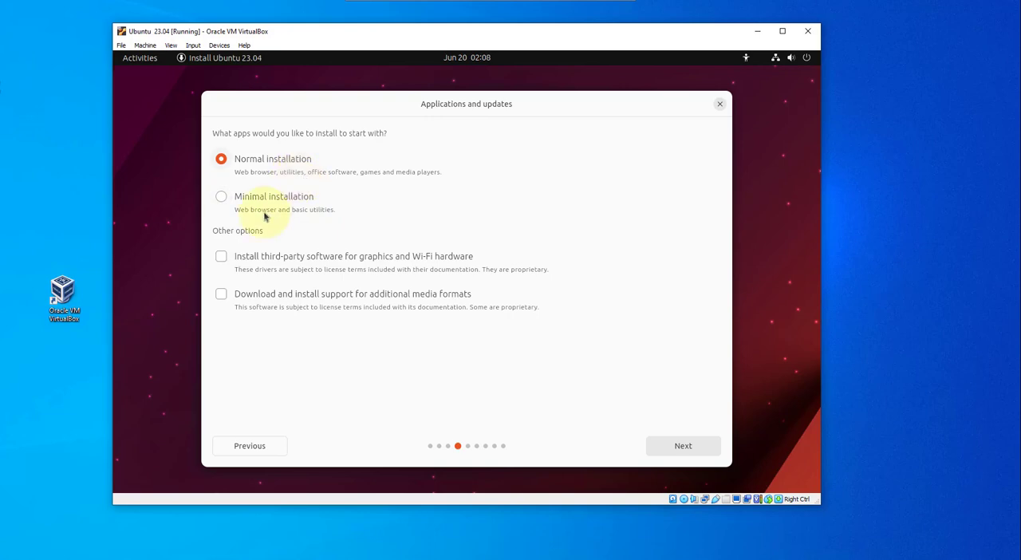
Step: Choose Minimal installation with Erase disk and install Ubuntu, and start the installation
{"action": "left_click", "coordinate": [221, 198]}
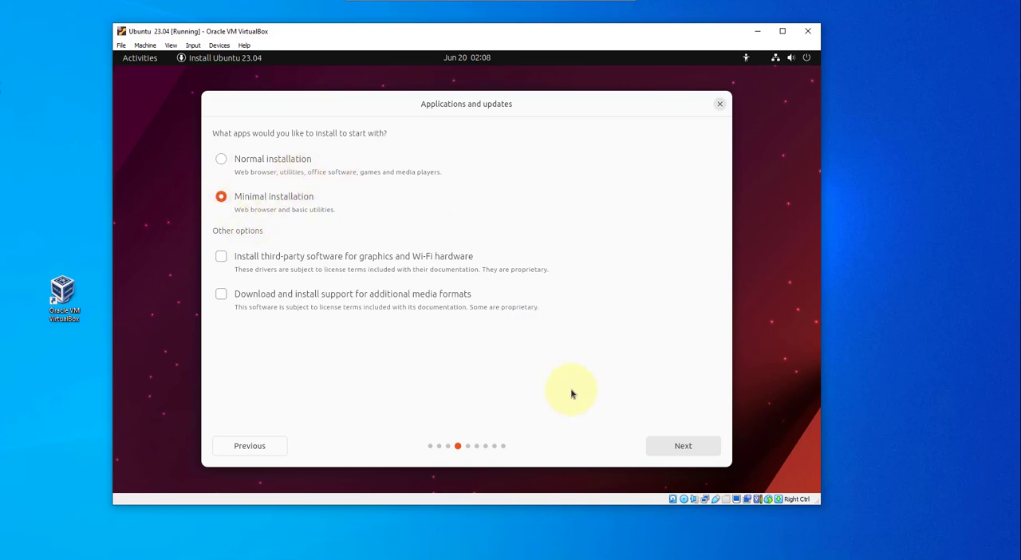
{"action": "left_click", "coordinate": [662, 442]}
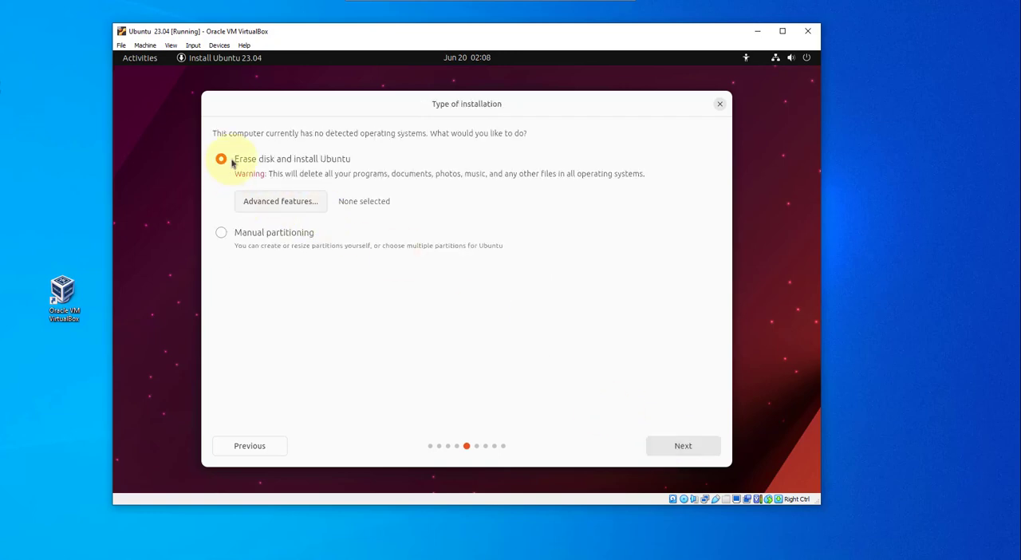
{"action": "left_click", "coordinate": [679, 446]}
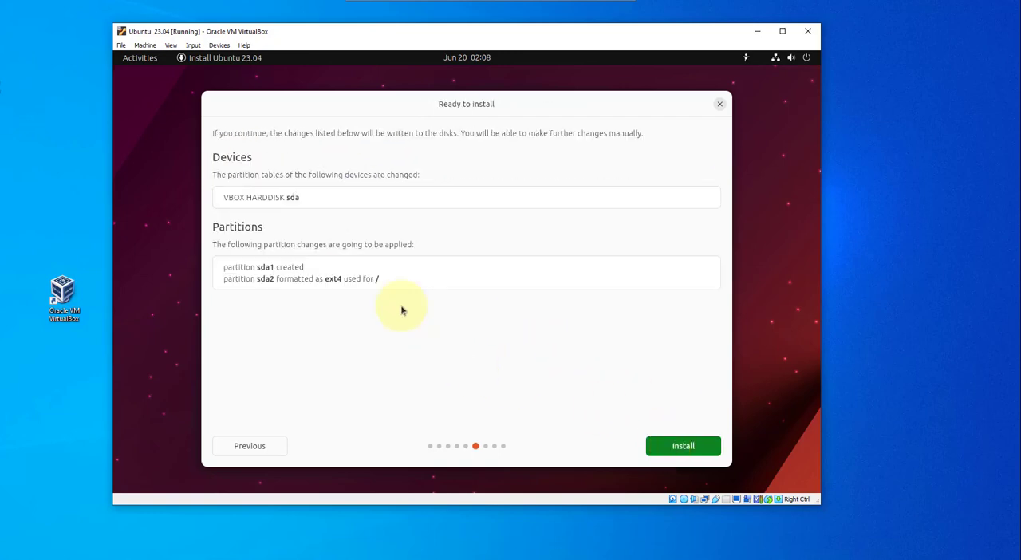
{"action": "left_click", "coordinate": [679, 445]}
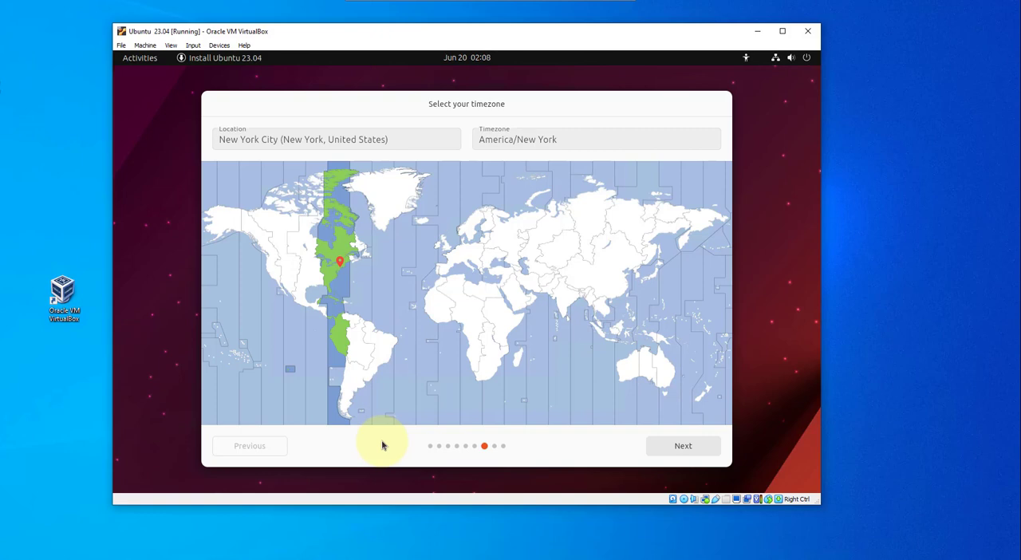
Step: Accept the America/New York timezone and fill in the account's name with the password requirement at login turned off
{"action": "left_click", "coordinate": [684, 446]}
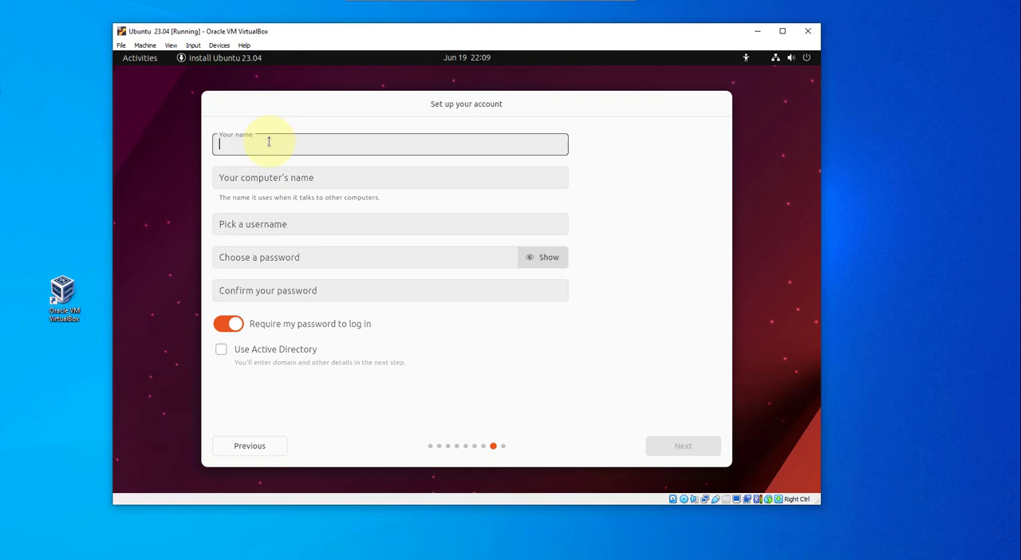
{"action": "type", "text": "Inno"}
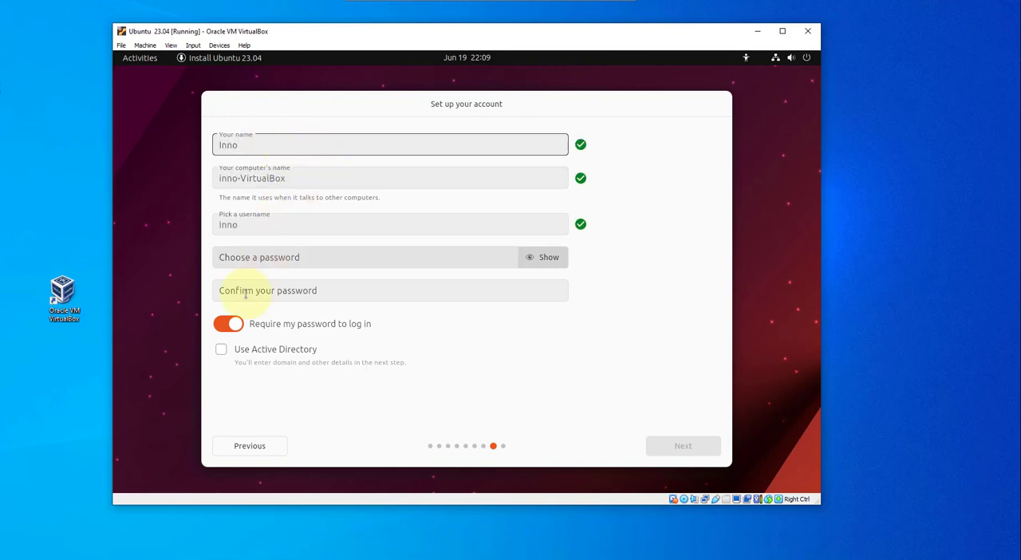
{"action": "left_click", "coordinate": [228, 323]}
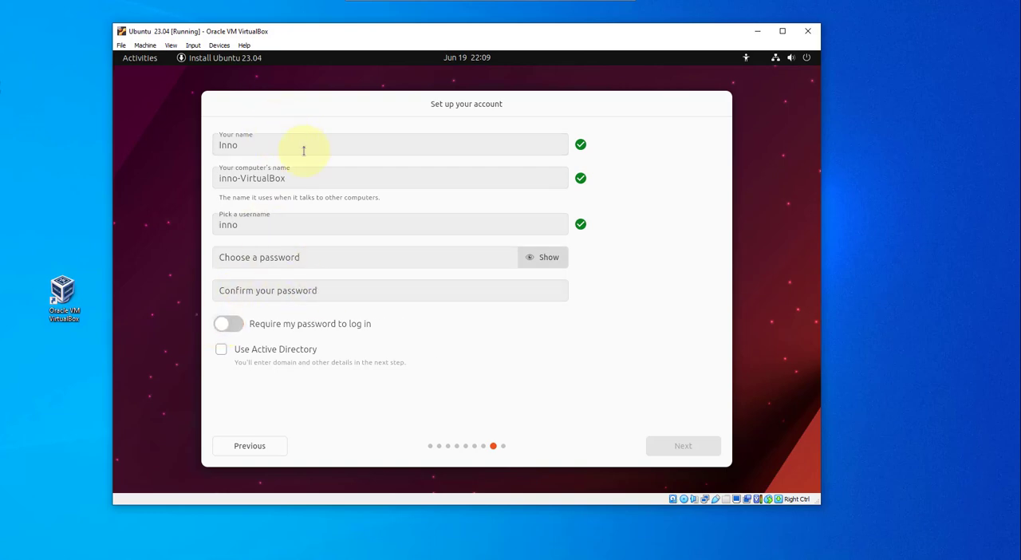
Step: Enter and confirm the account password, keep it not required at login, and accept the Light theme
{"action": "left_click", "coordinate": [261, 254]}
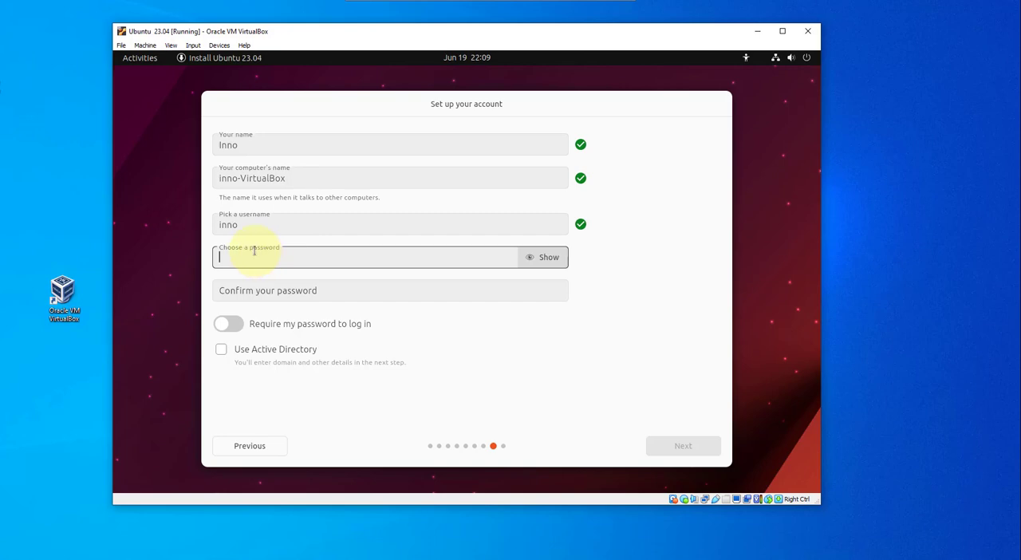
{"action": "type", "text": "••"}
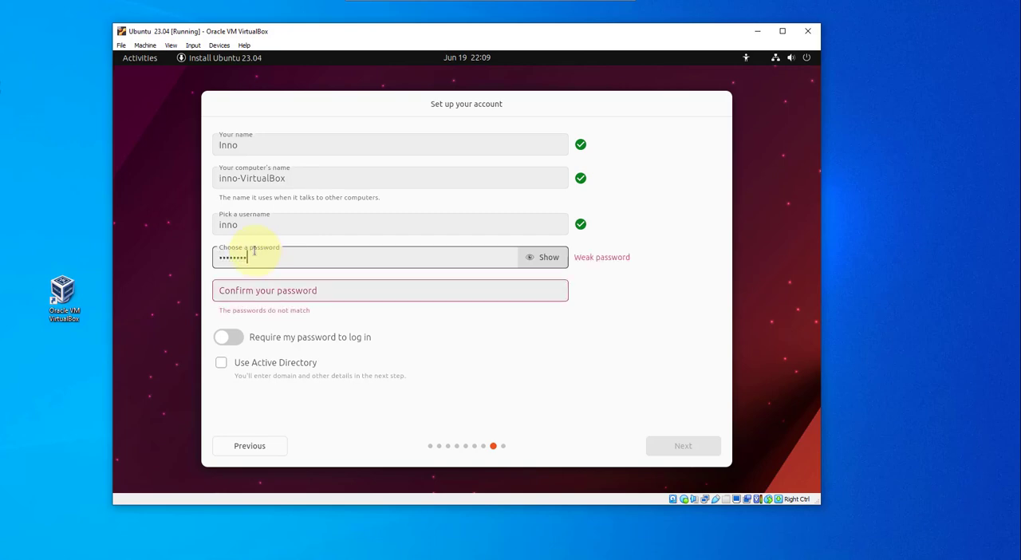
{"action": "left_click", "coordinate": [261, 288]}
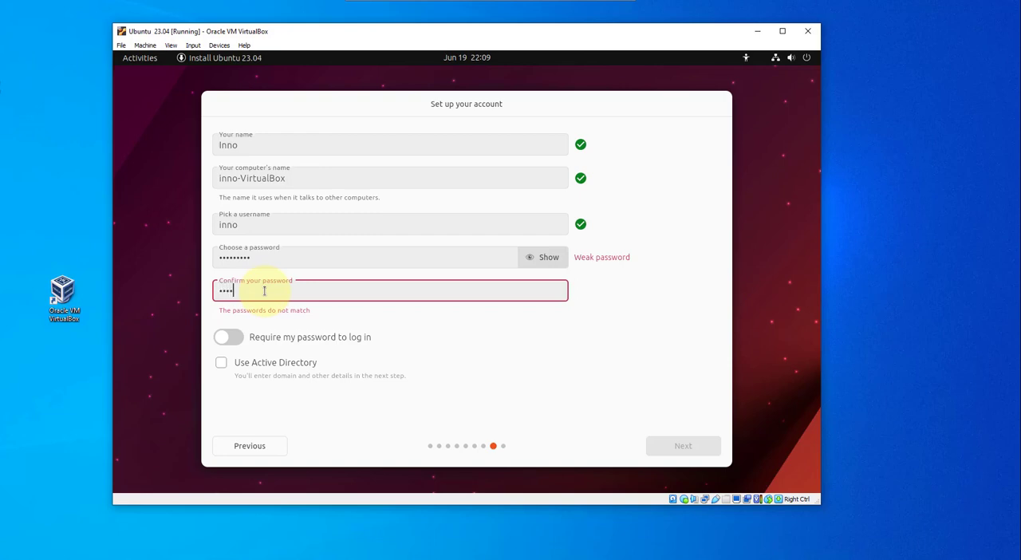
{"action": "type", "text": "•••••••••"}
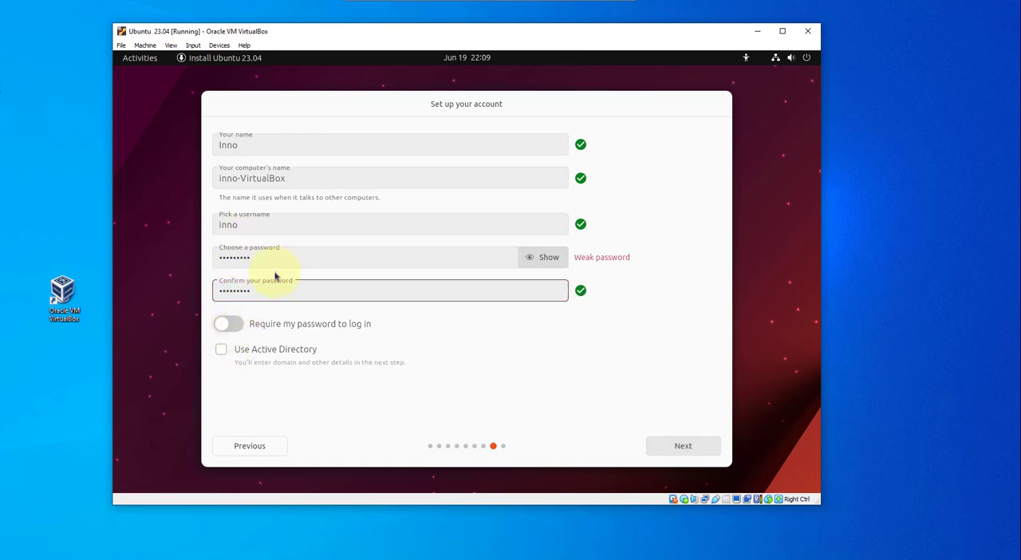
{"action": "left_click", "coordinate": [231, 325]}
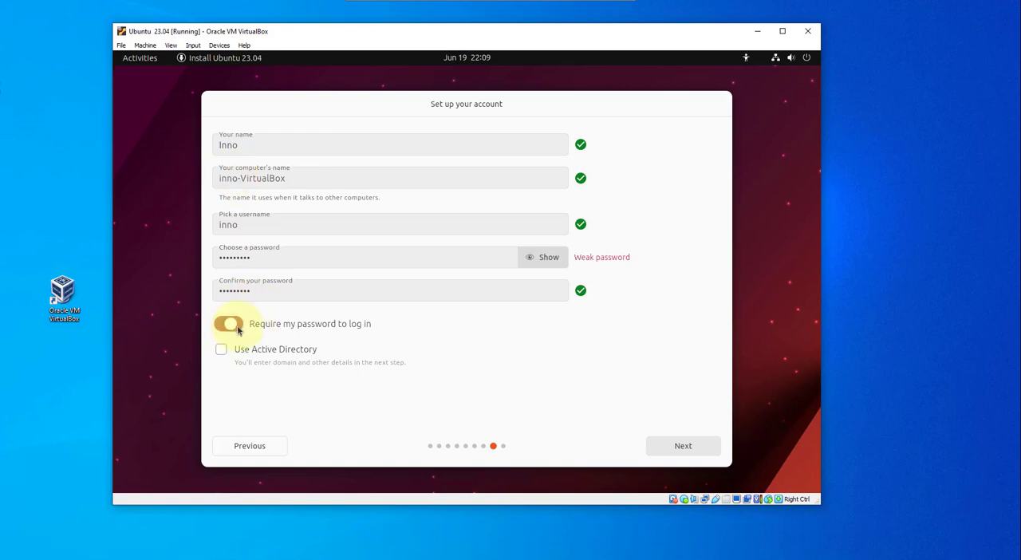
{"action": "left_click", "coordinate": [225, 326]}
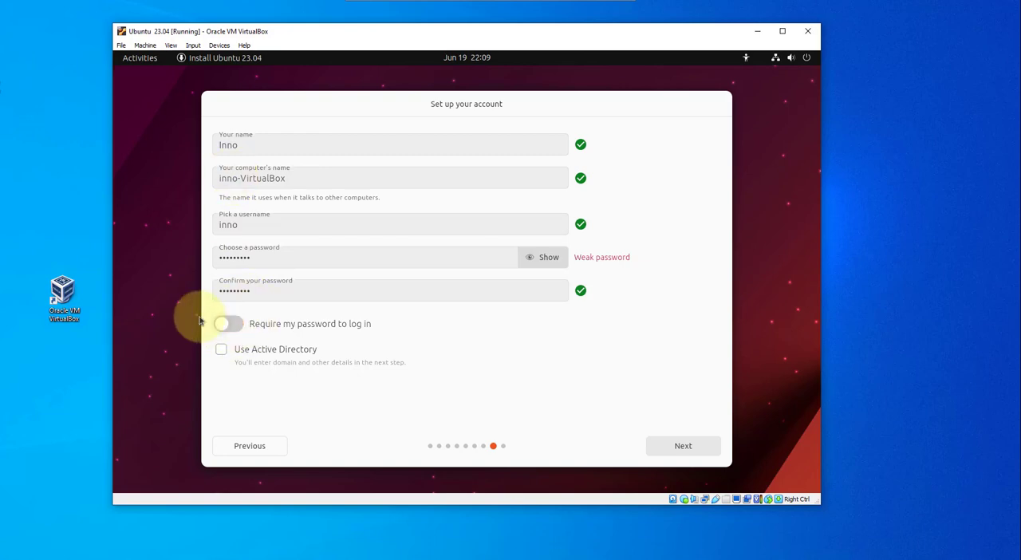
{"action": "left_click", "coordinate": [670, 448]}
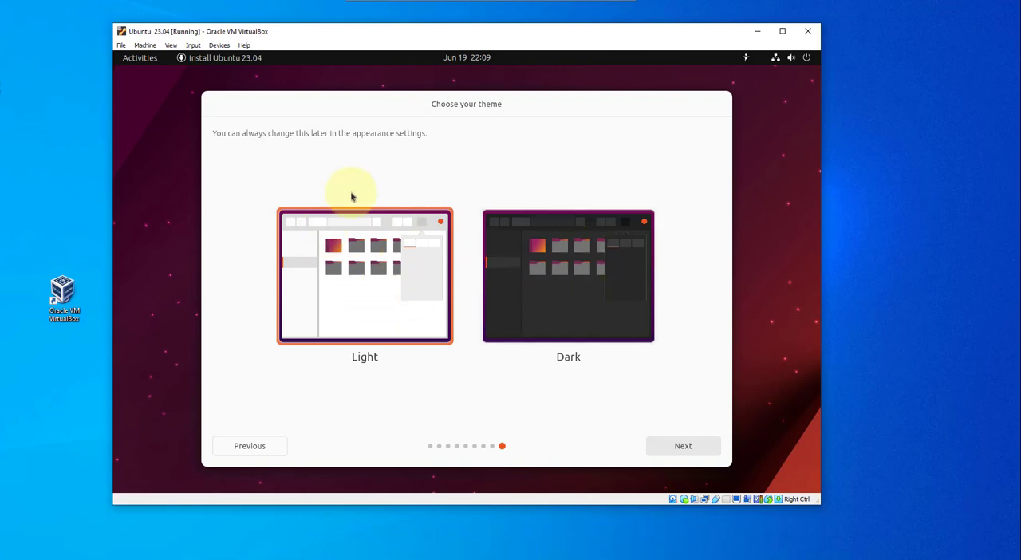
{"action": "left_click", "coordinate": [699, 448]}
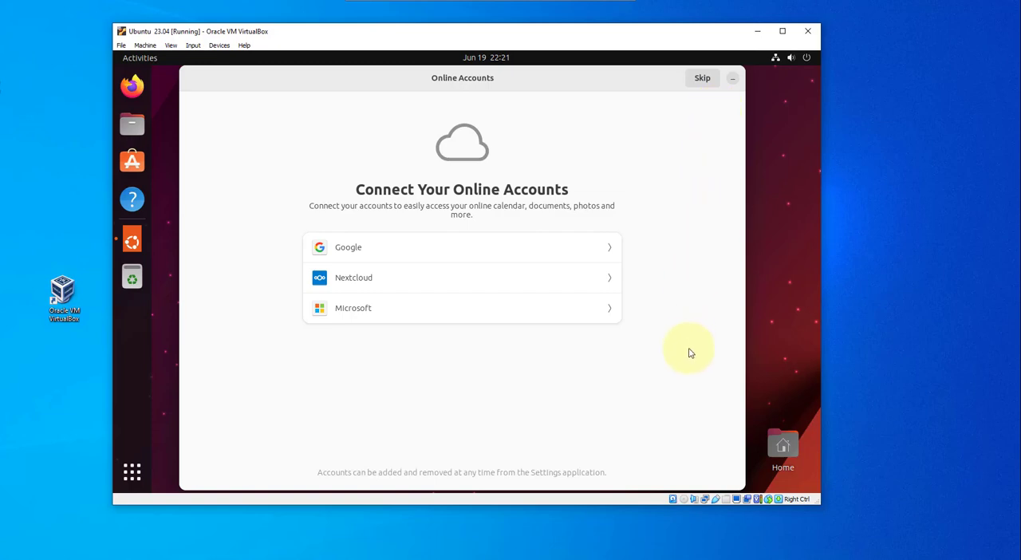
Step: Complete the Ubuntu welcome setup, skipping online accounts and leaving Location Services off
{"action": "left_click", "coordinate": [701, 78]}
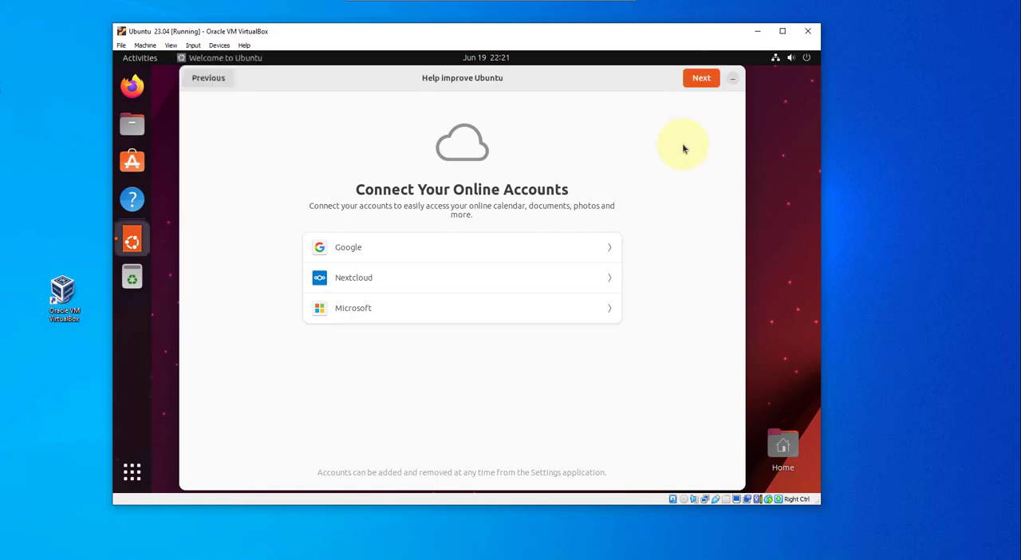
{"action": "left_click", "coordinate": [477, 287]}
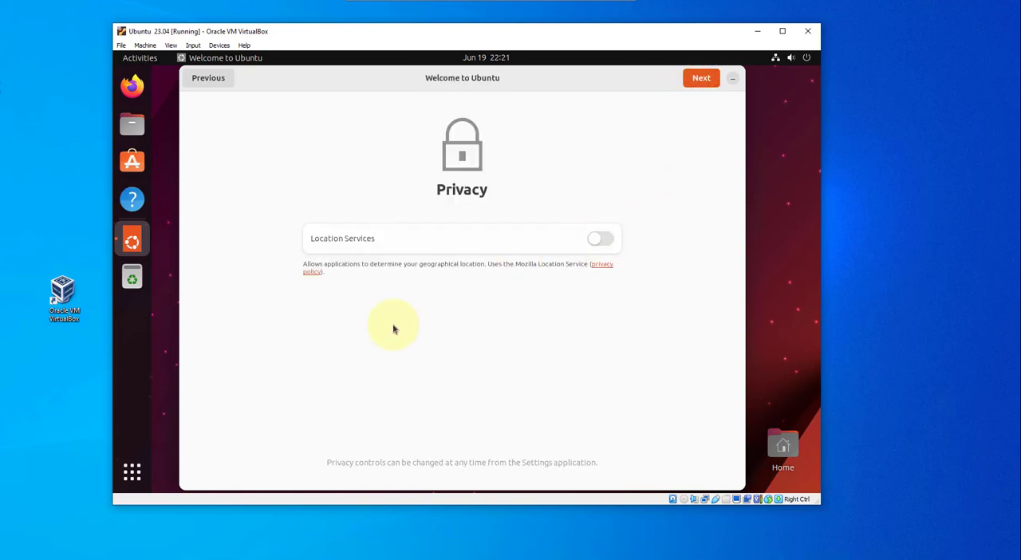
{"action": "left_click", "coordinate": [696, 80]}
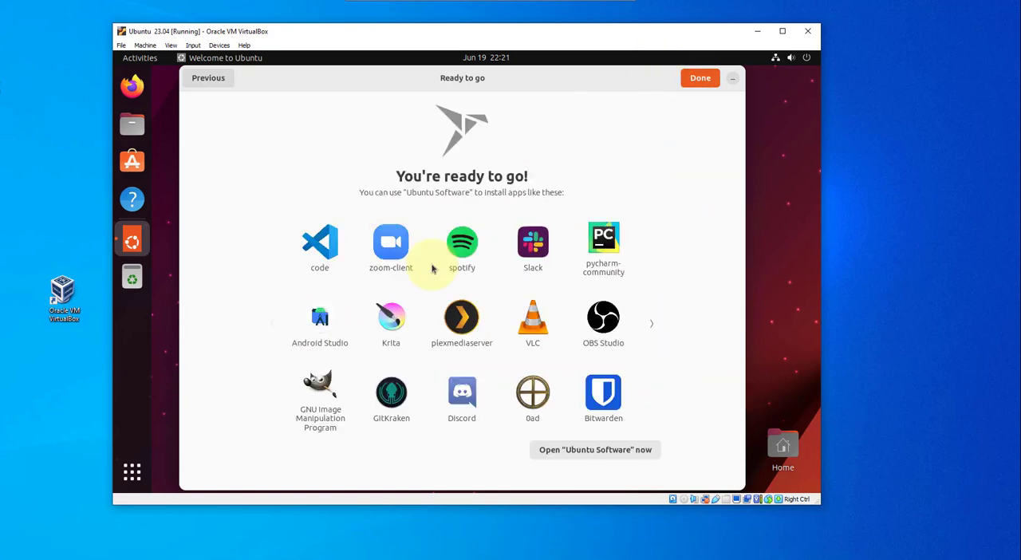
{"action": "left_click", "coordinate": [698, 84]}
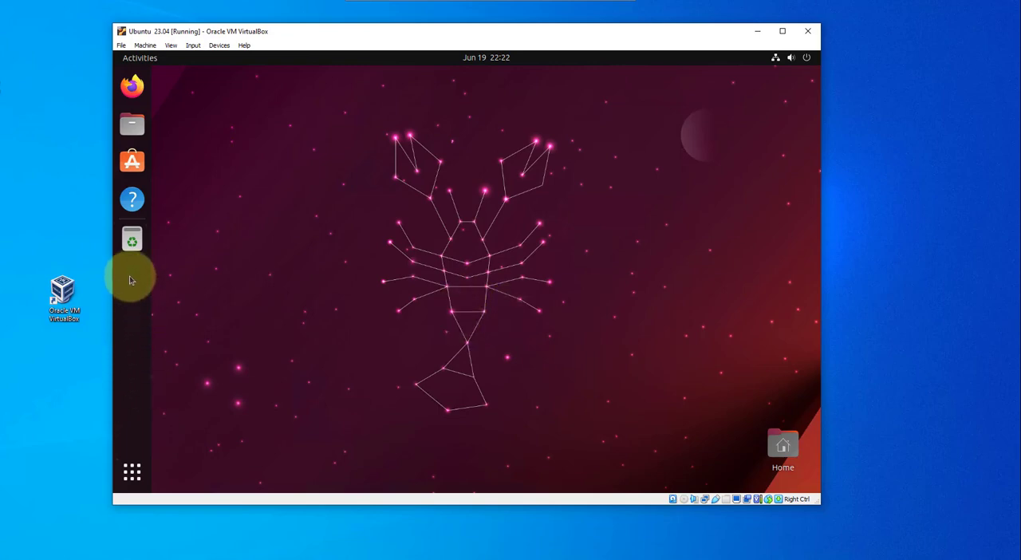
Step: Open a Terminal in Ubuntu and run ping google.com to test the internet connection
{"action": "left_click", "coordinate": [133, 476]}
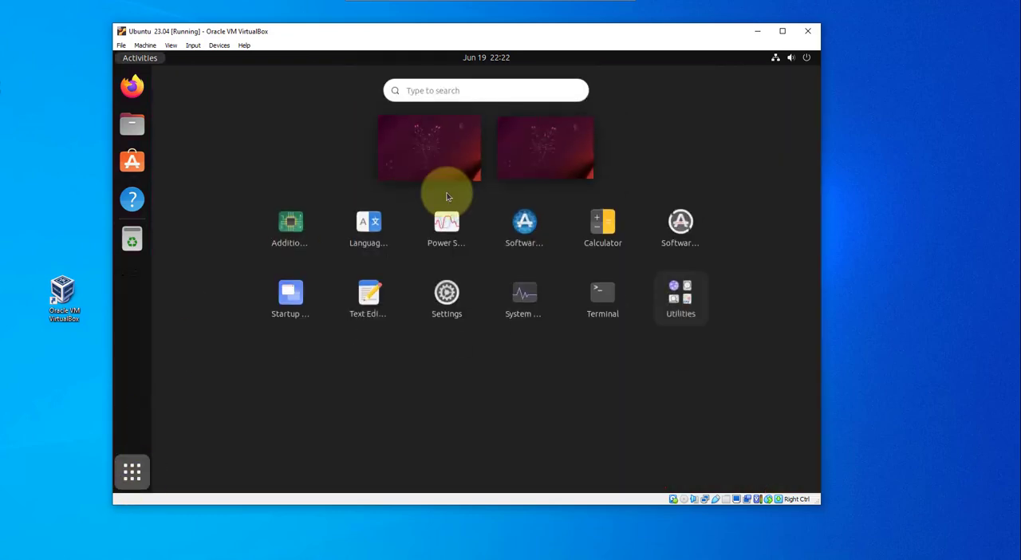
{"action": "left_click", "coordinate": [604, 299]}
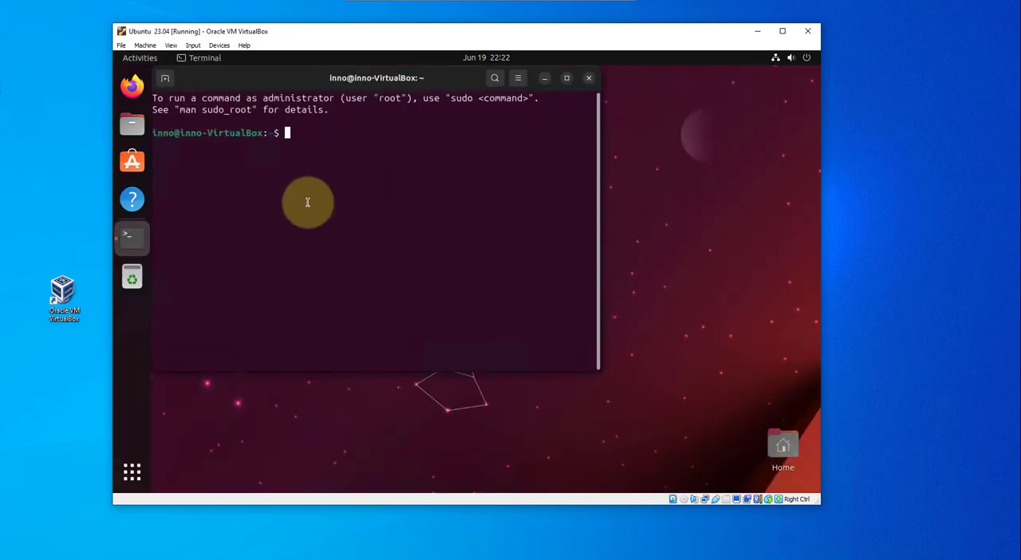
{"action": "type", "text": "ping google.com"}
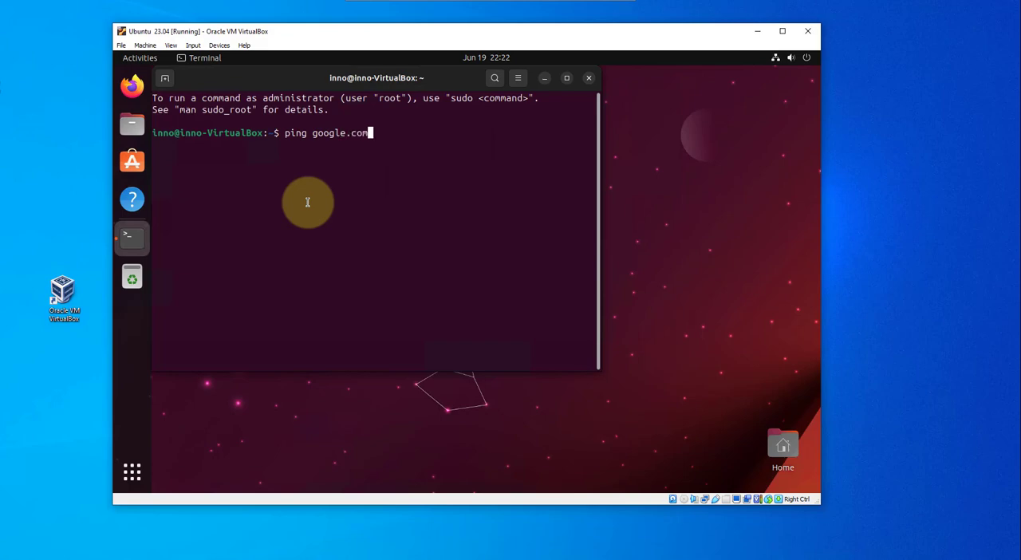
{"action": "key", "text": "Return"}
Step: Enlarge the Terminal window, examine the ping replies and stop the running ping
{"action": "left_click_drag", "start_coordinate": [595, 367], "coordinate": [671, 407]}
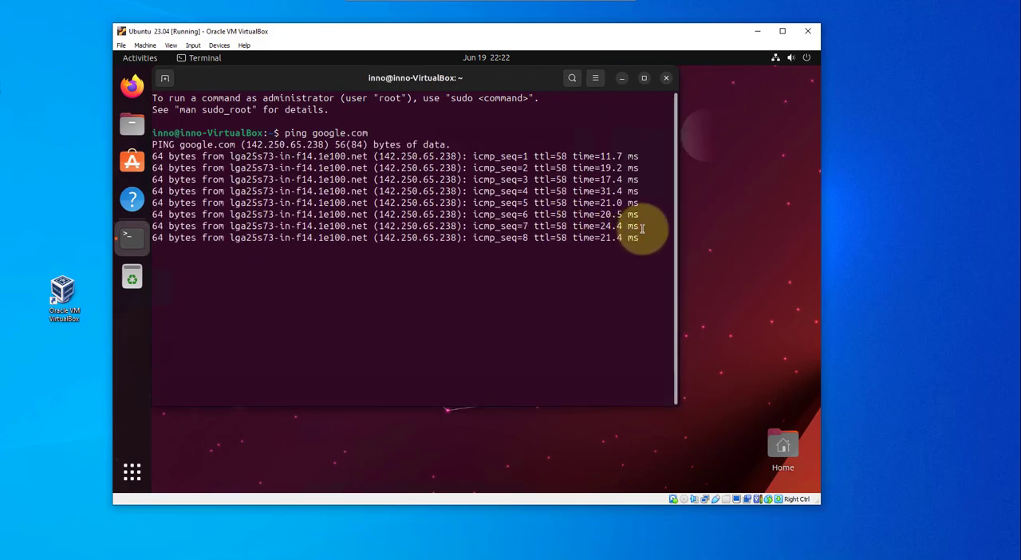
{"action": "left_click_drag", "start_coordinate": [251, 144], "coordinate": [327, 144]}
{"action": "left_click", "coordinate": [327, 144]}
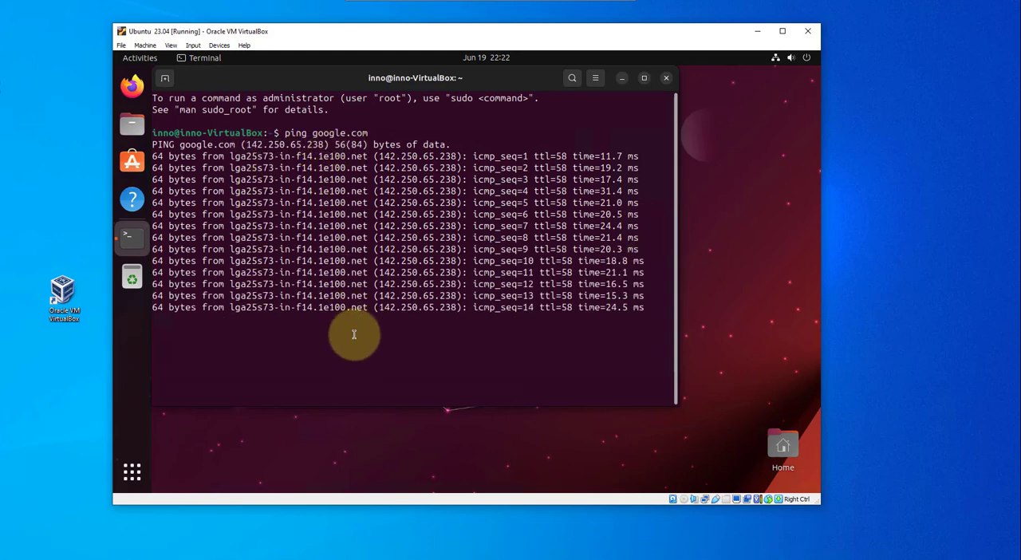
{"action": "key", "text": "ctrl+c"}
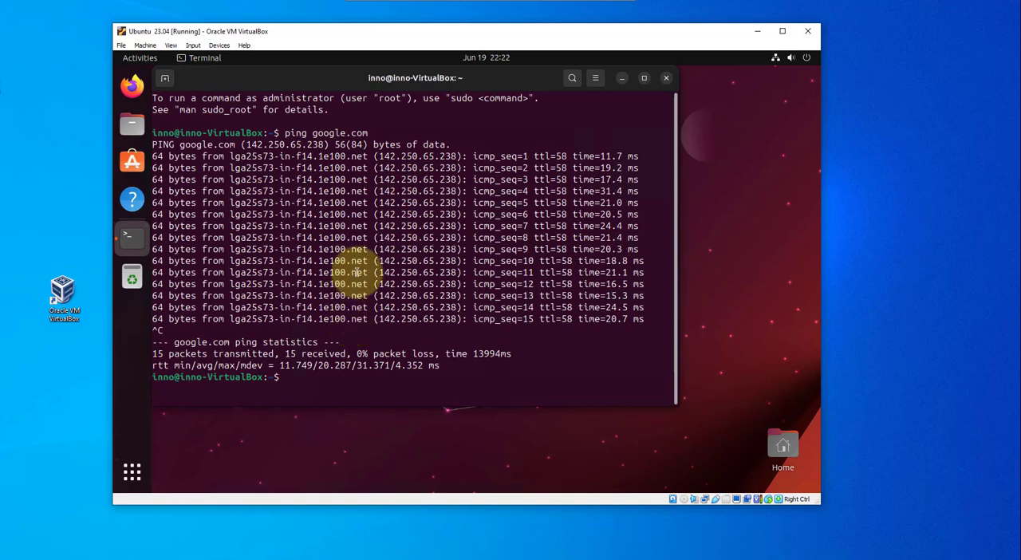